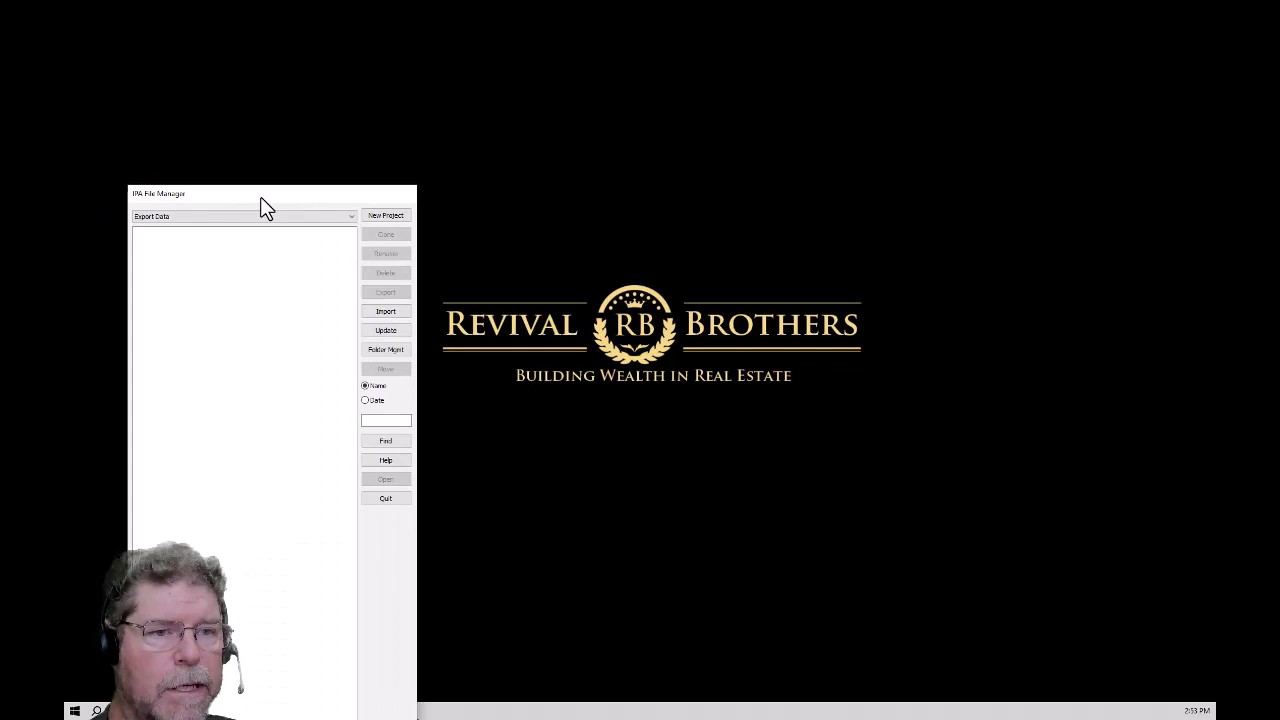
# Move the IPA File Manager window aside and open the folder C:\Users\Public\IPASubscription in File Explorer.
pyautogui.moveTo(266, 206); pyautogui.dragTo(1033, 47)
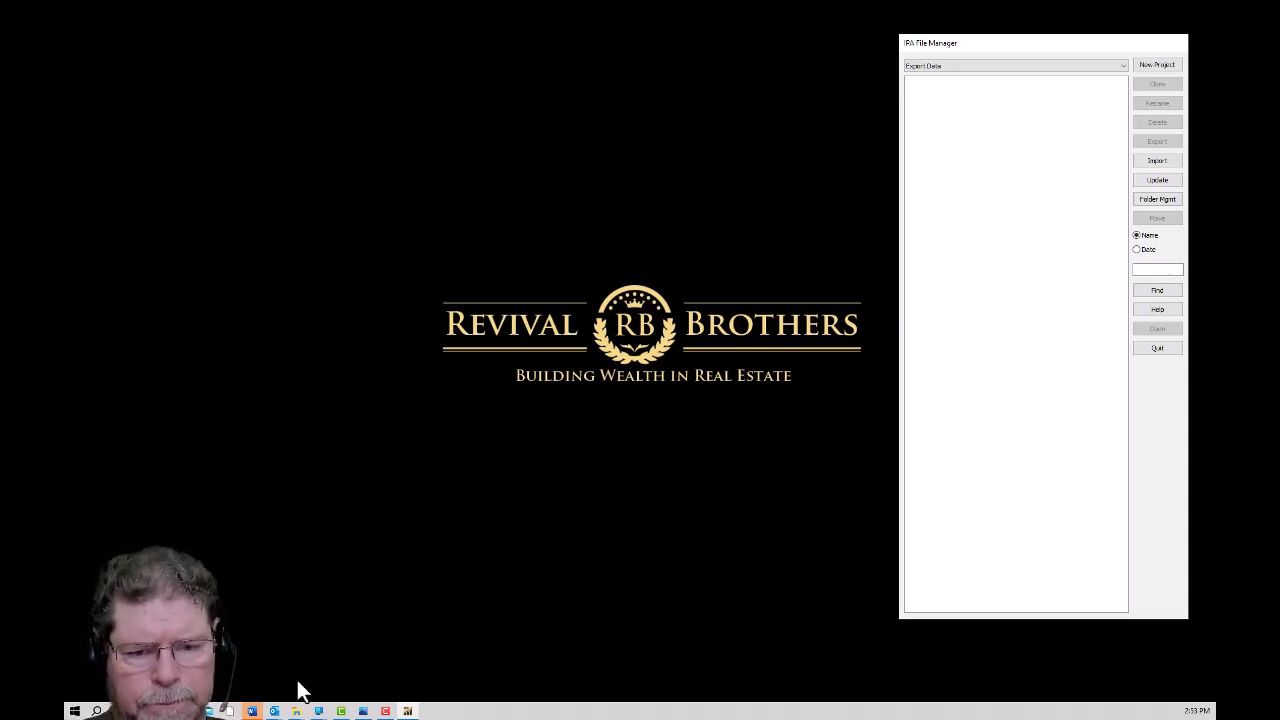
pyautogui.moveTo(297, 712)
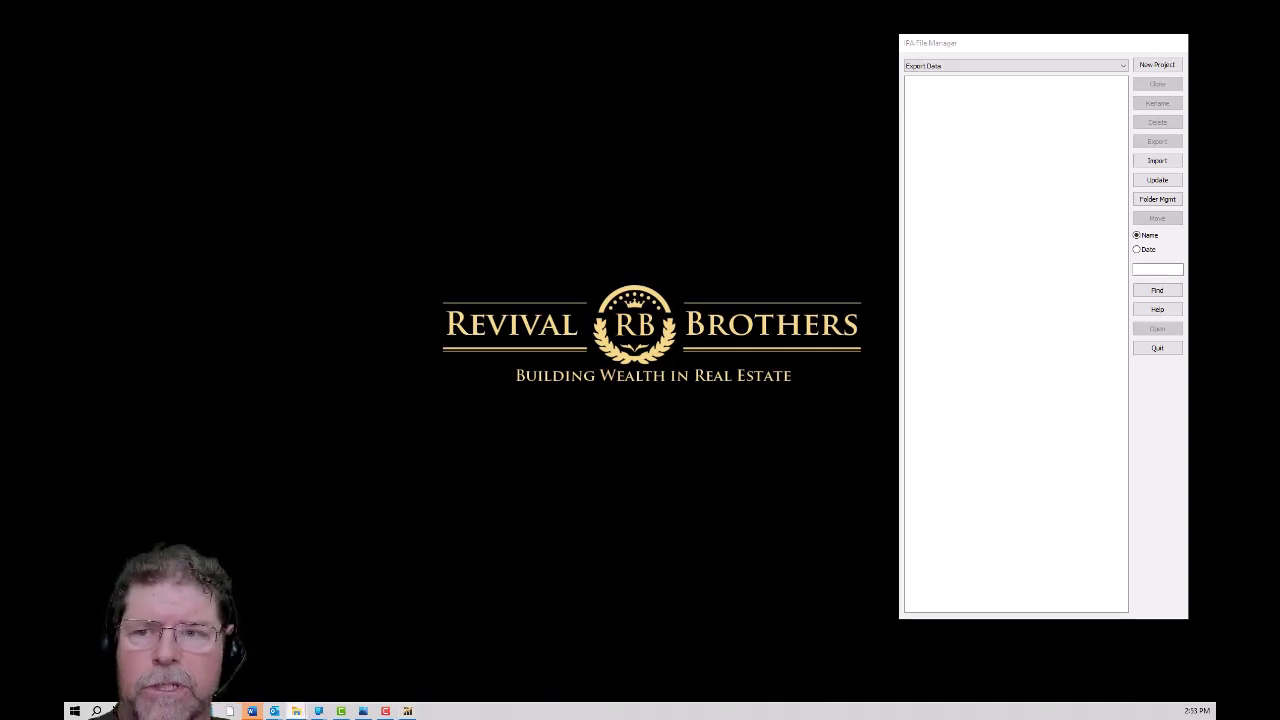
pyautogui.click(297, 711)
pyautogui.moveTo(766, 114); pyautogui.dragTo(731, 56)
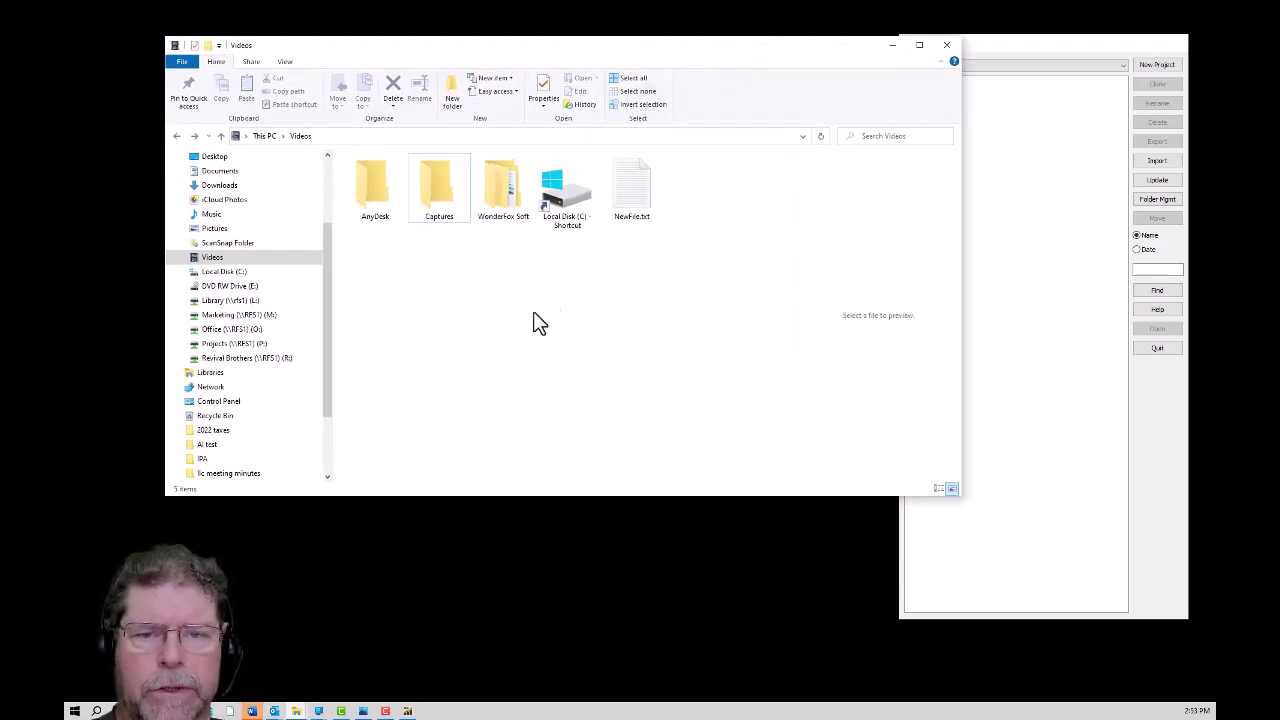
pyautogui.click(222, 272)
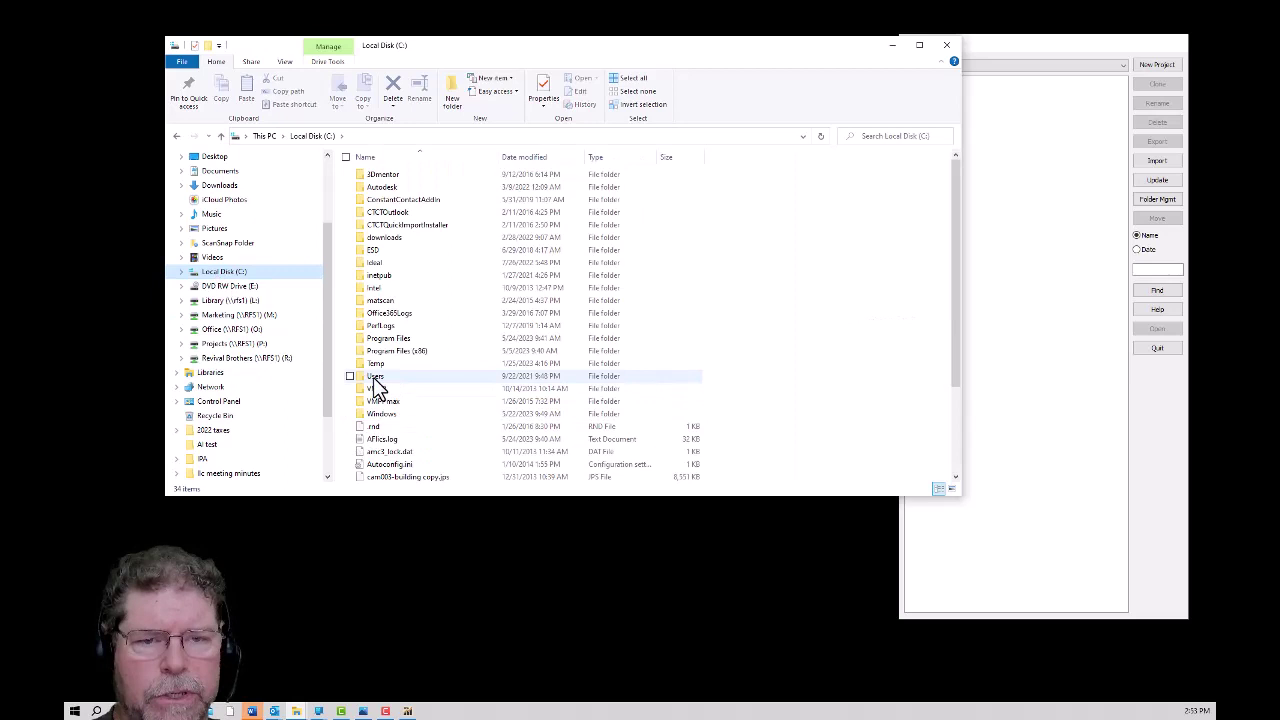
pyautogui.doubleClick(374, 376)
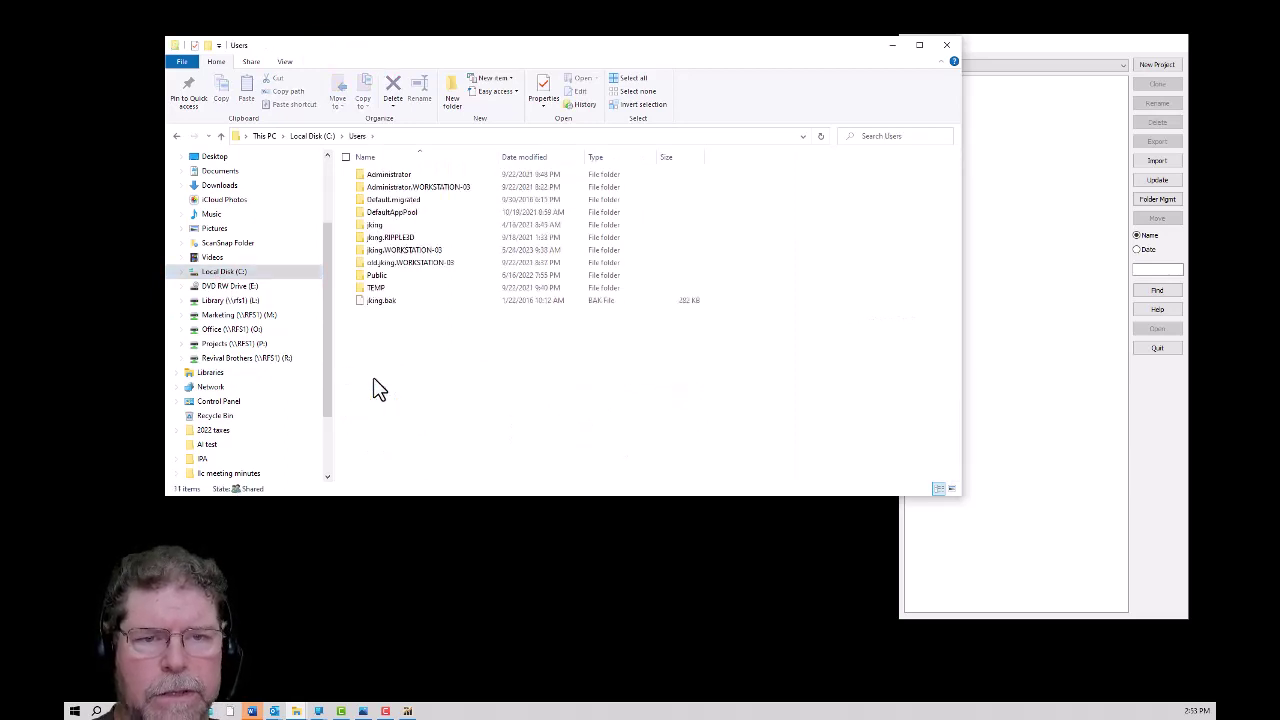
pyautogui.doubleClick(376, 277)
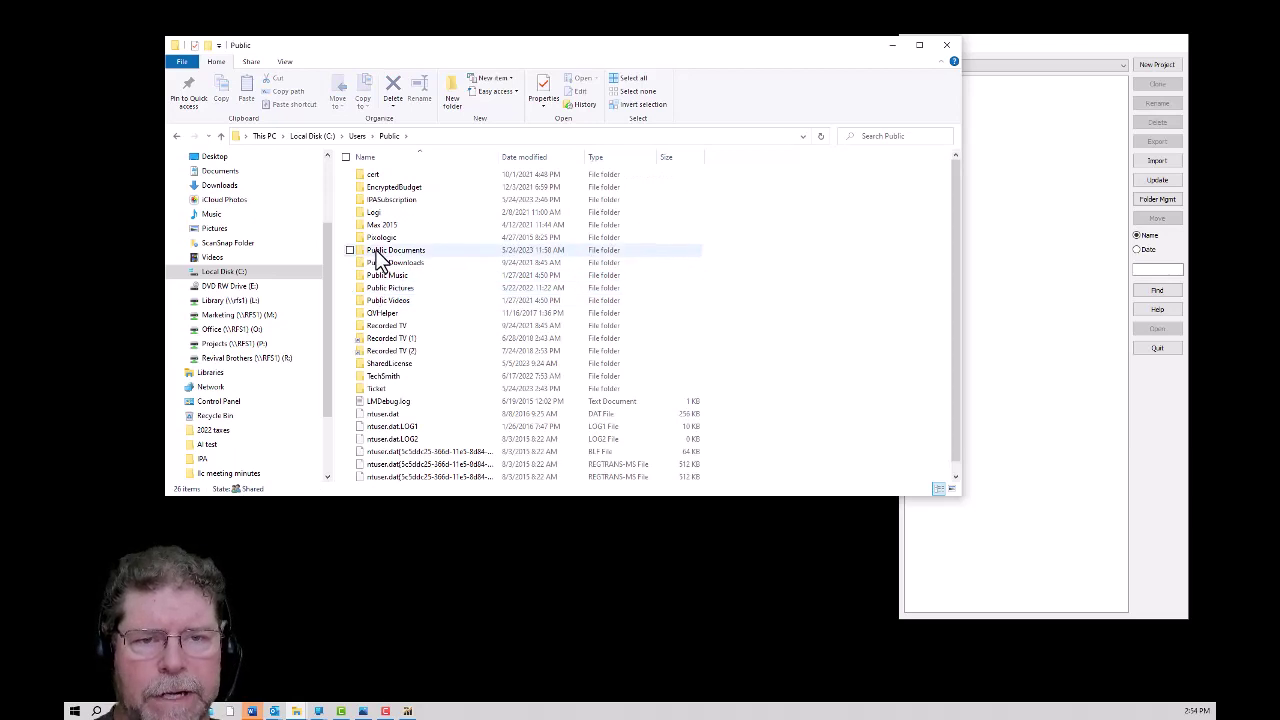
pyautogui.doubleClick(383, 203)
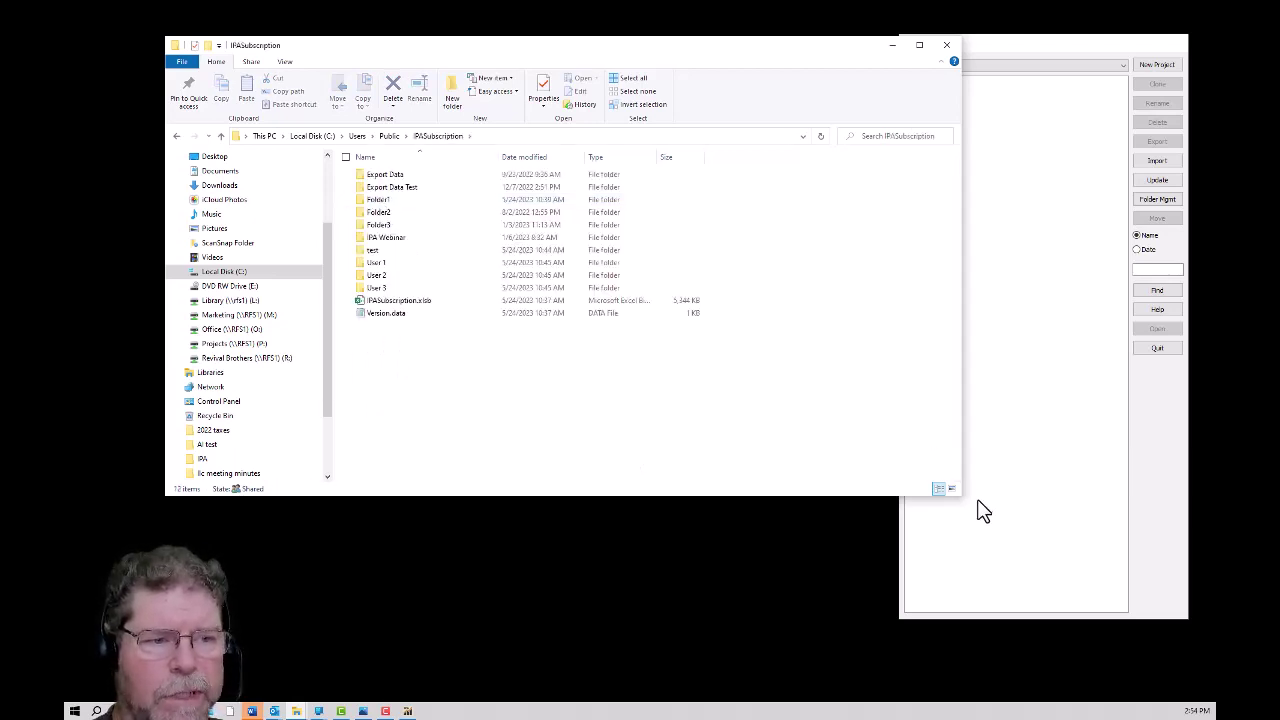
# Arrange the File Explorer and IPA File Manager windows side by side and compare their folder lists.
pyautogui.moveTo(957, 497); pyautogui.dragTo(508, 543)
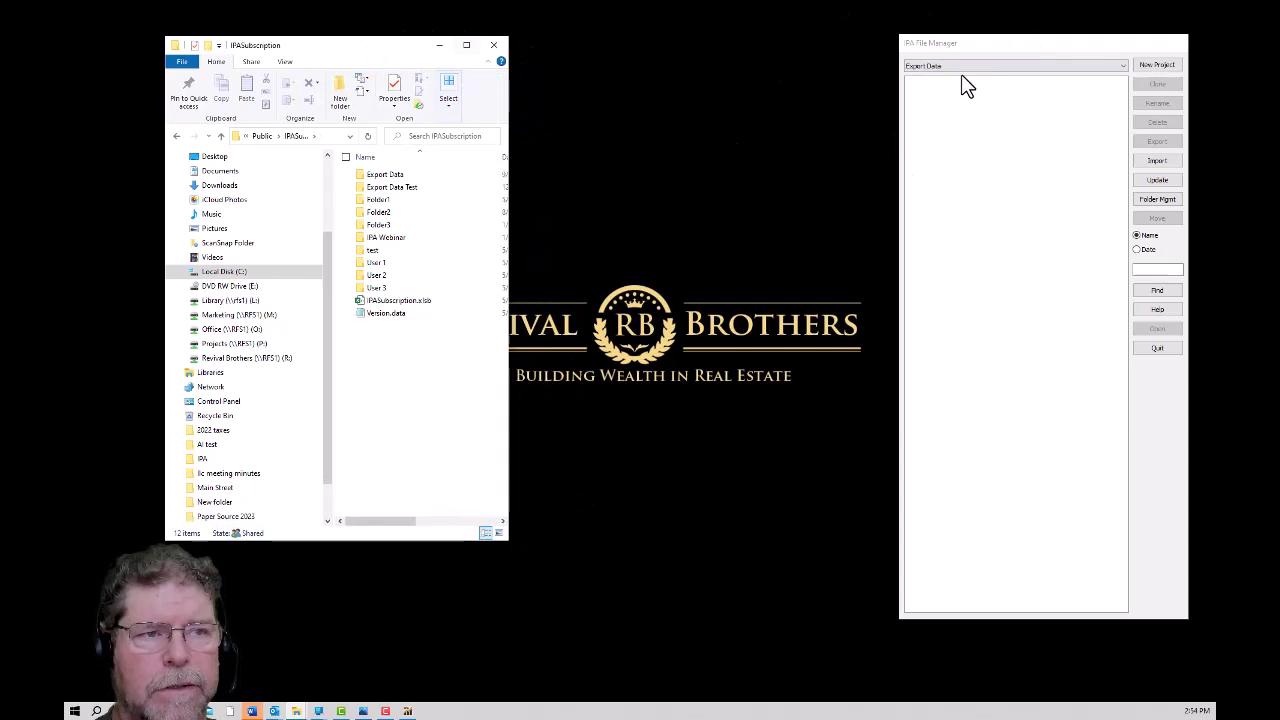
pyautogui.moveTo(993, 52); pyautogui.dragTo(631, 56)
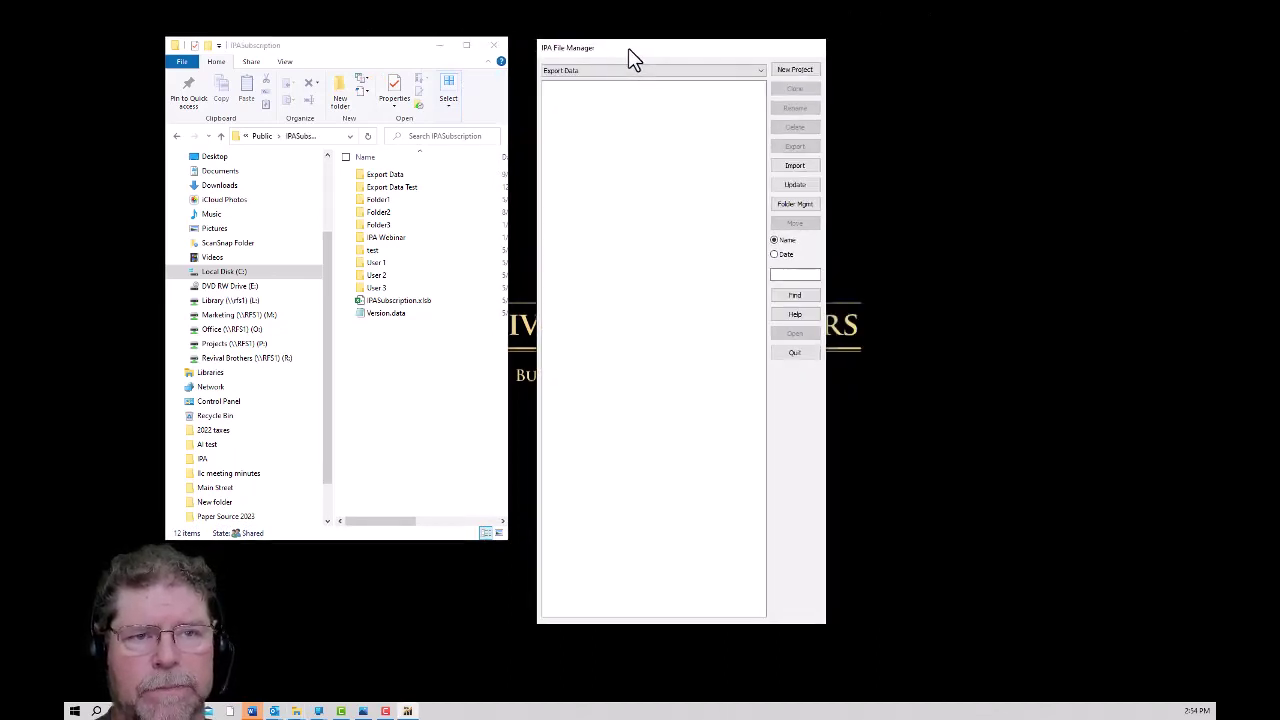
pyautogui.click(759, 69)
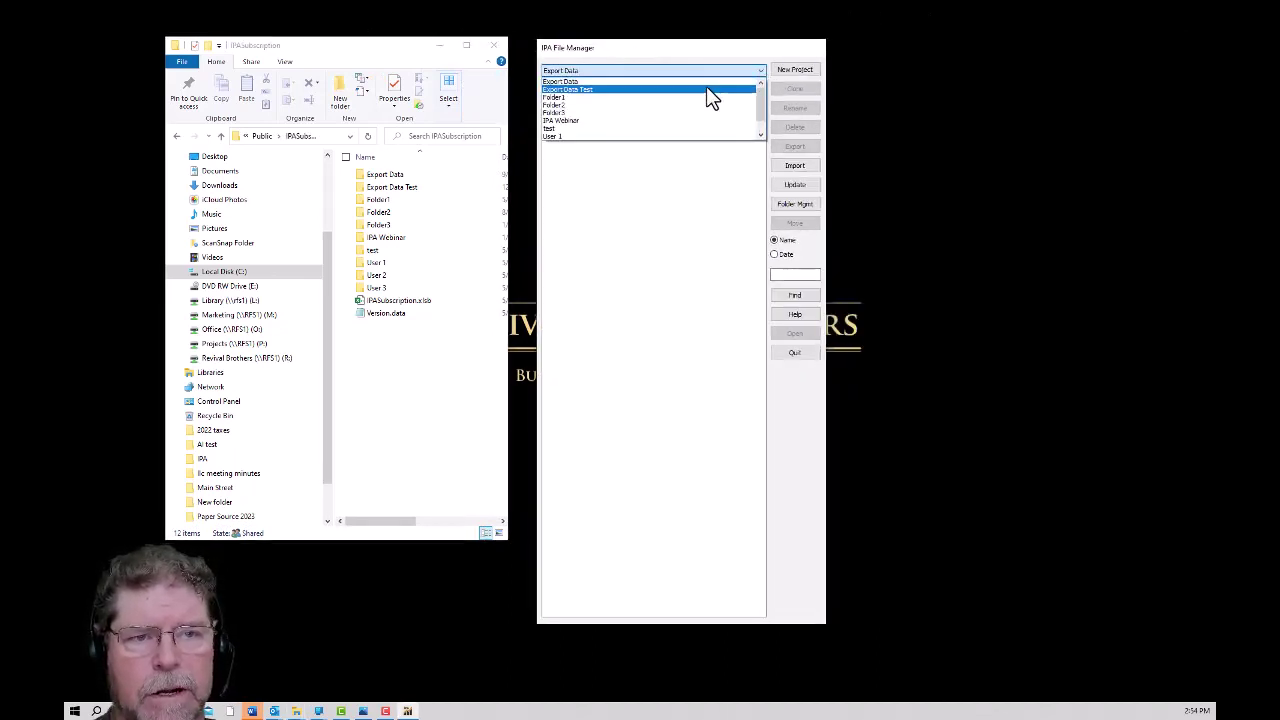
pyautogui.scroll(-2, 762, 118)
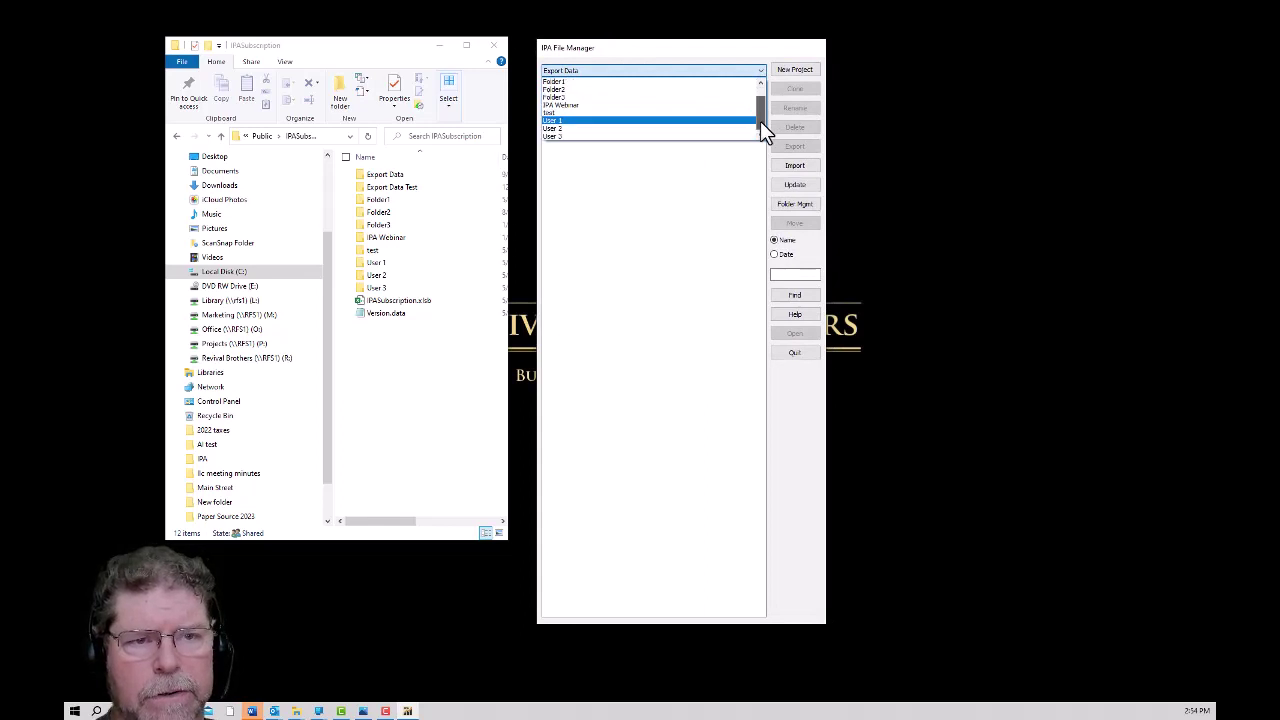
# Show the contents of the test folder in both File Explorer and IPA File Manager, with room for full file names.
pyautogui.click(380, 252)
pyautogui.doubleClick(380, 255)
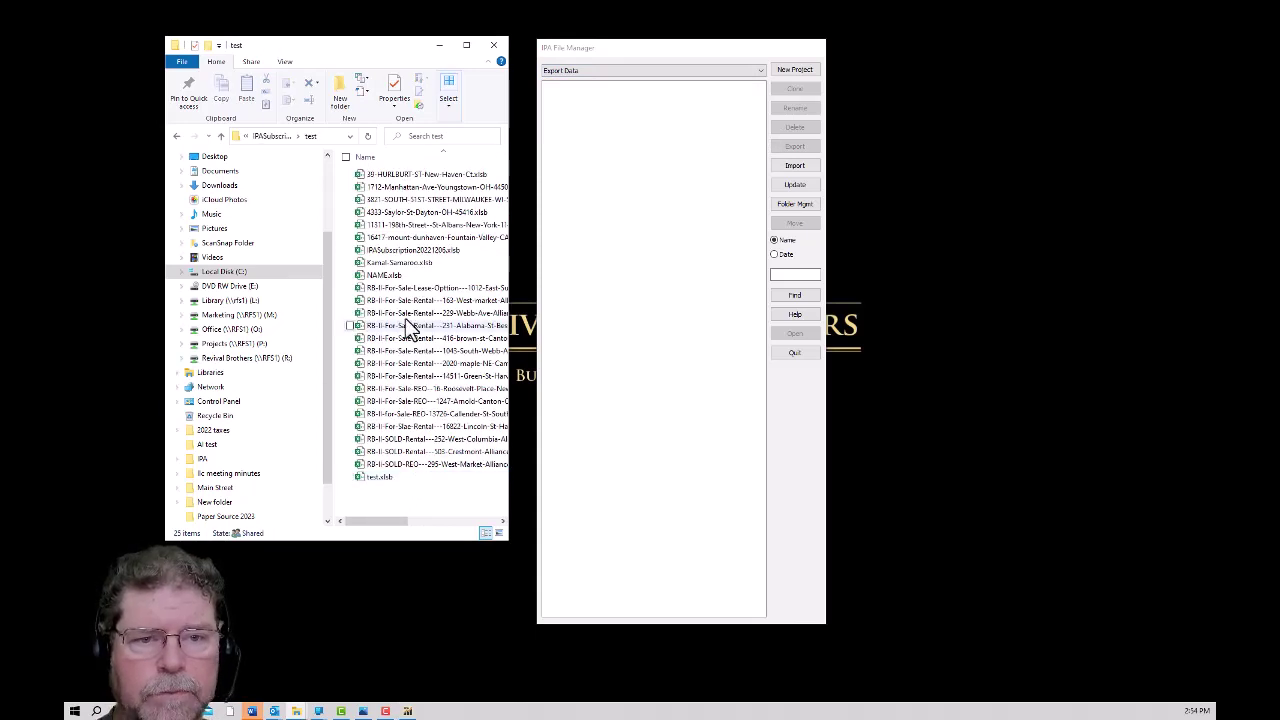
pyautogui.moveTo(687, 48); pyautogui.dragTo(789, 45)
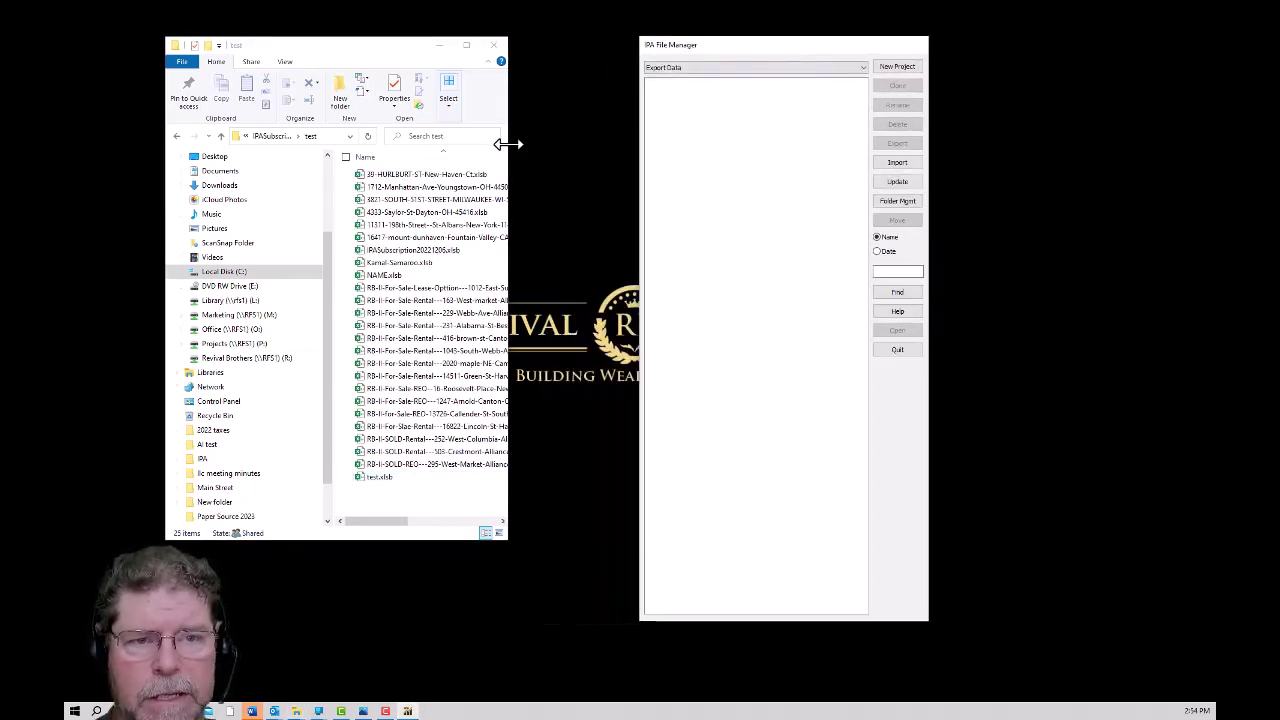
pyautogui.moveTo(508, 144); pyautogui.dragTo(580, 149)
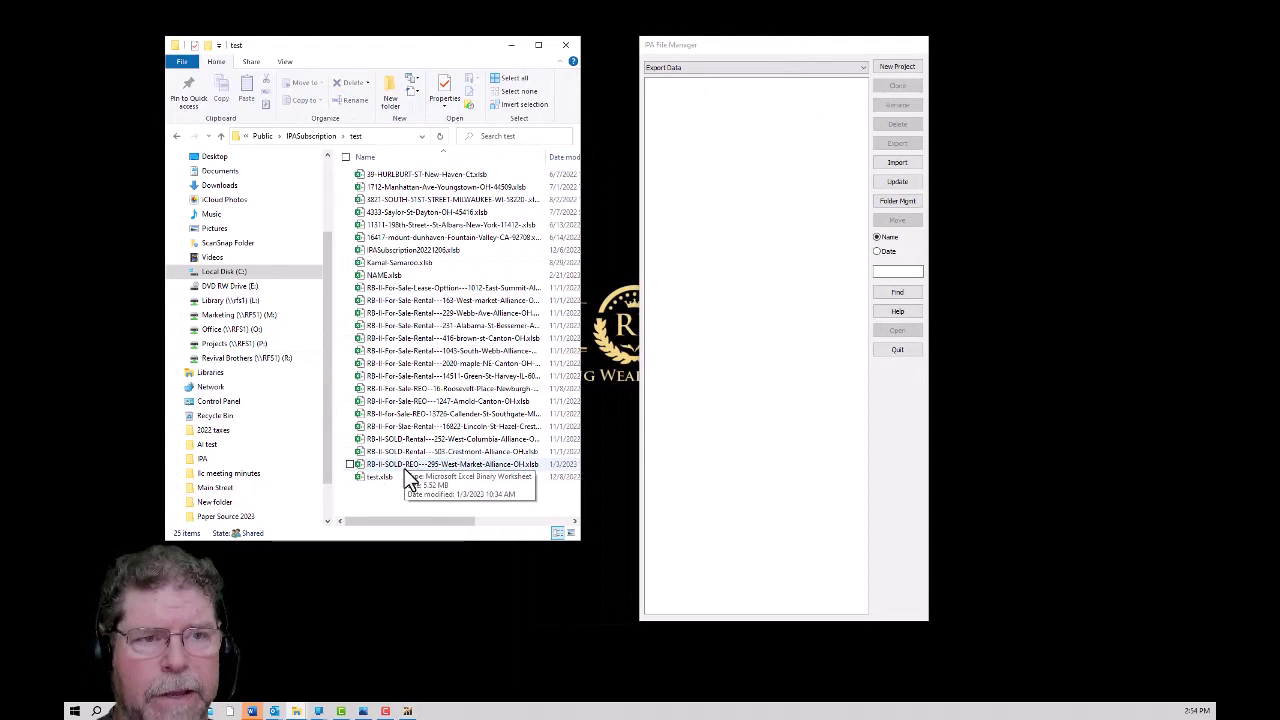
pyautogui.click(862, 68)
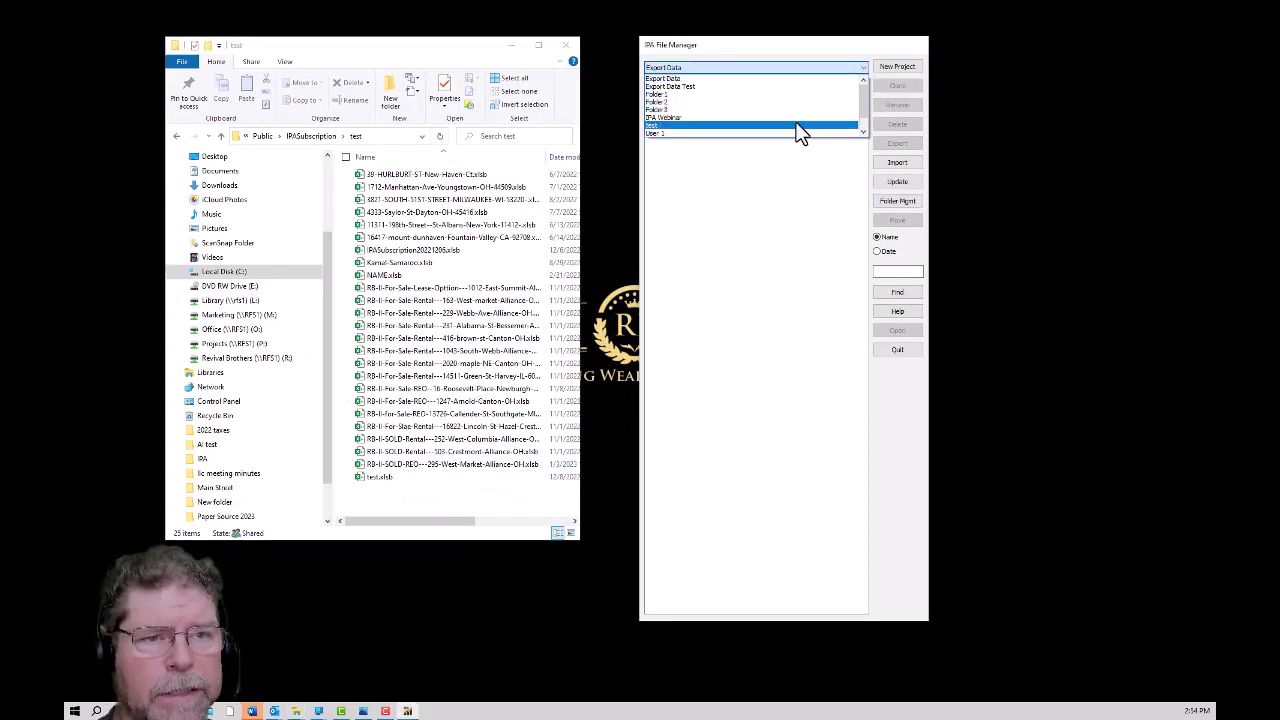
pyautogui.click(798, 126)
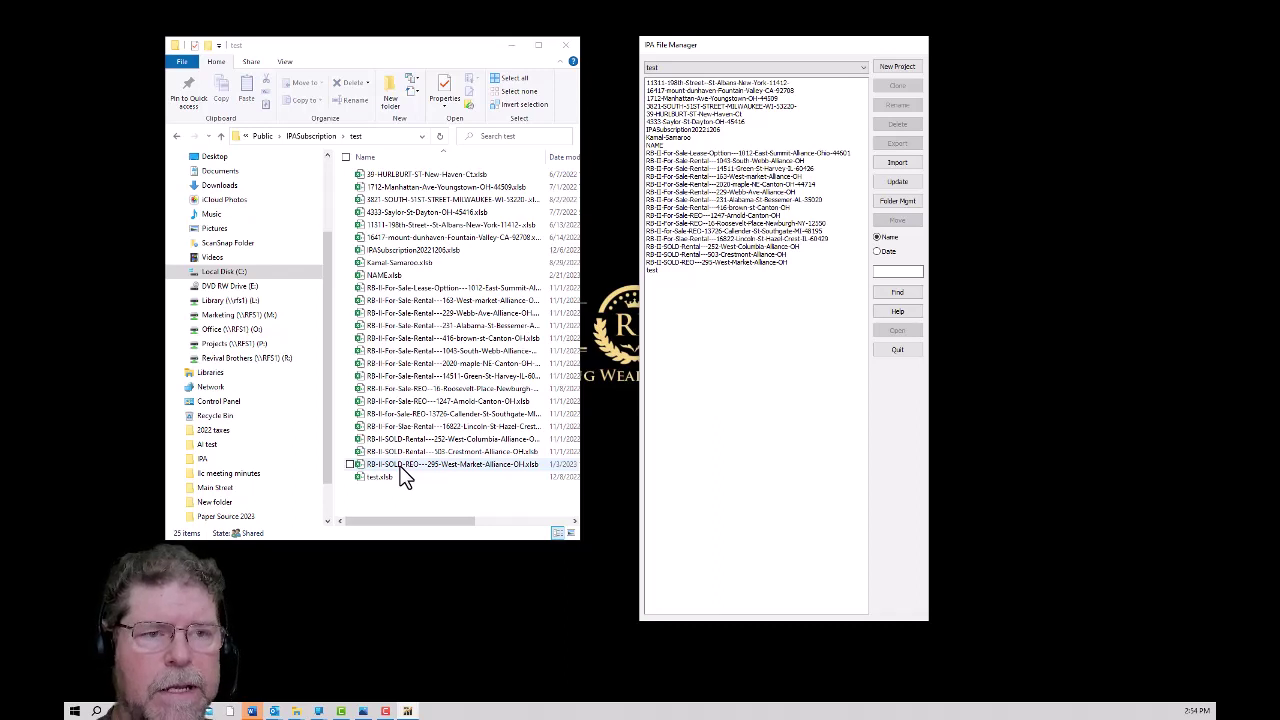
pyautogui.click(727, 185)
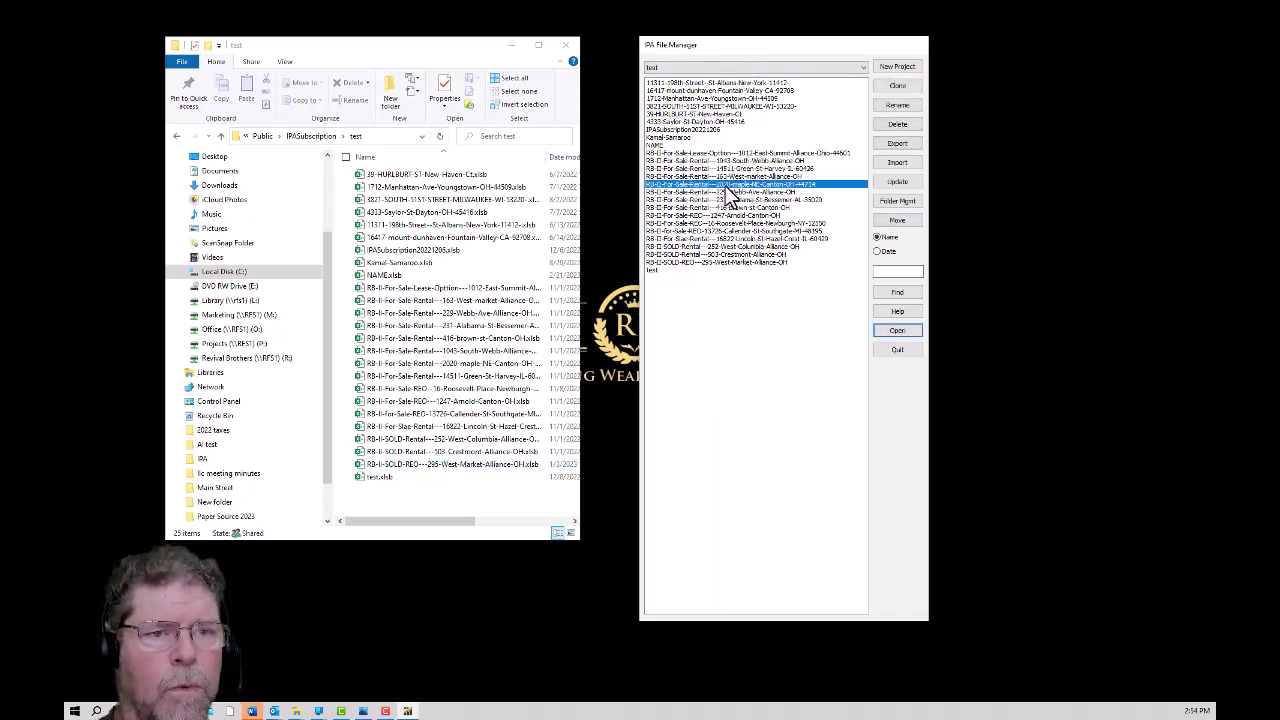
pyautogui.click(690, 99)
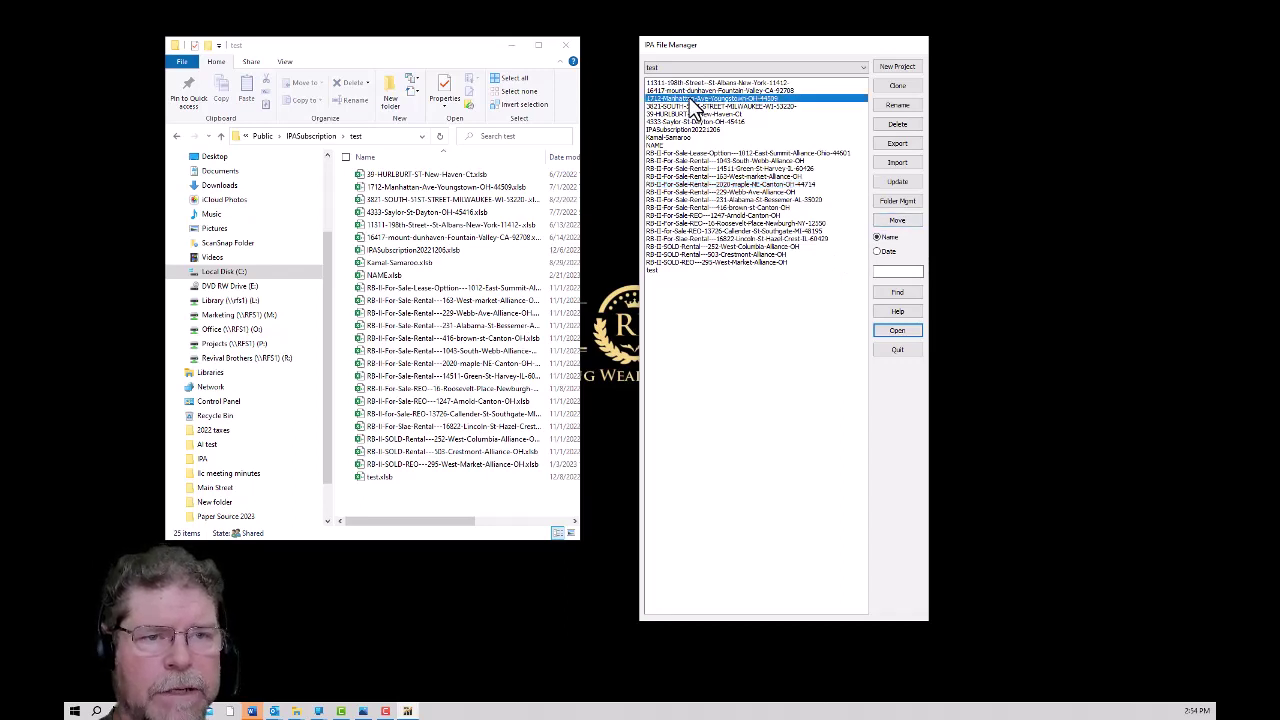
pyautogui.click(897, 222)
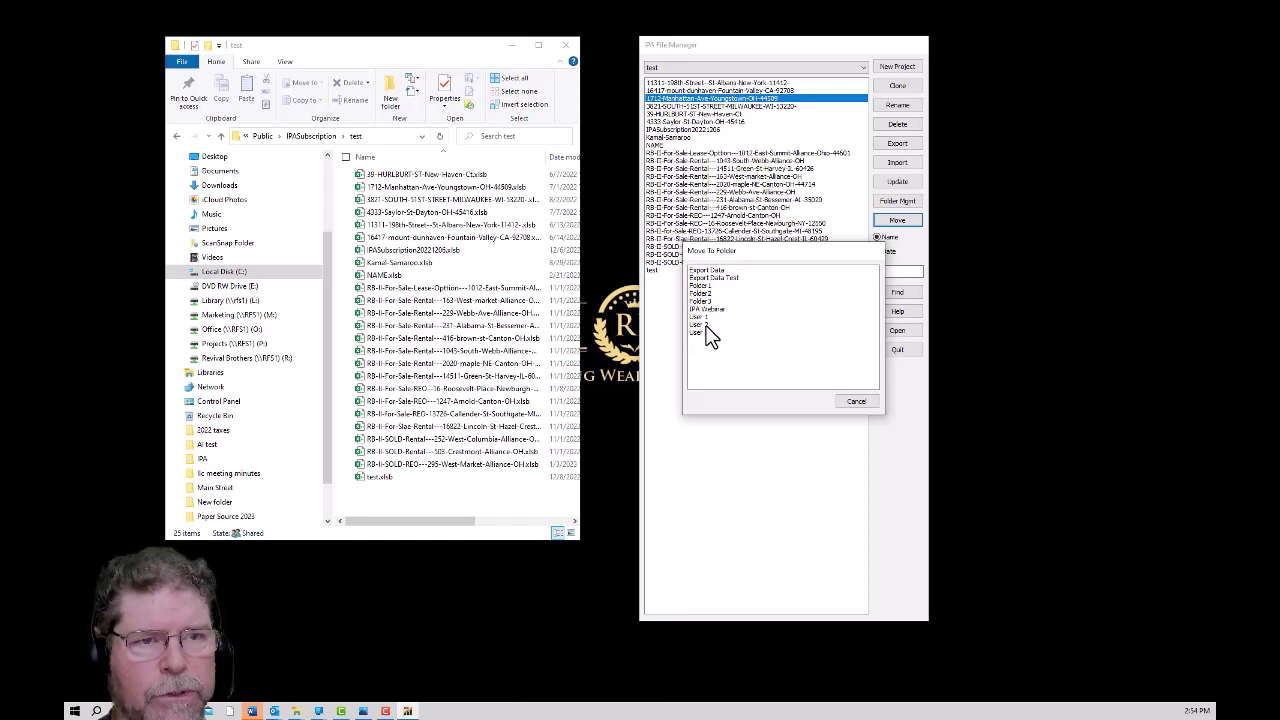
pyautogui.click(852, 402)
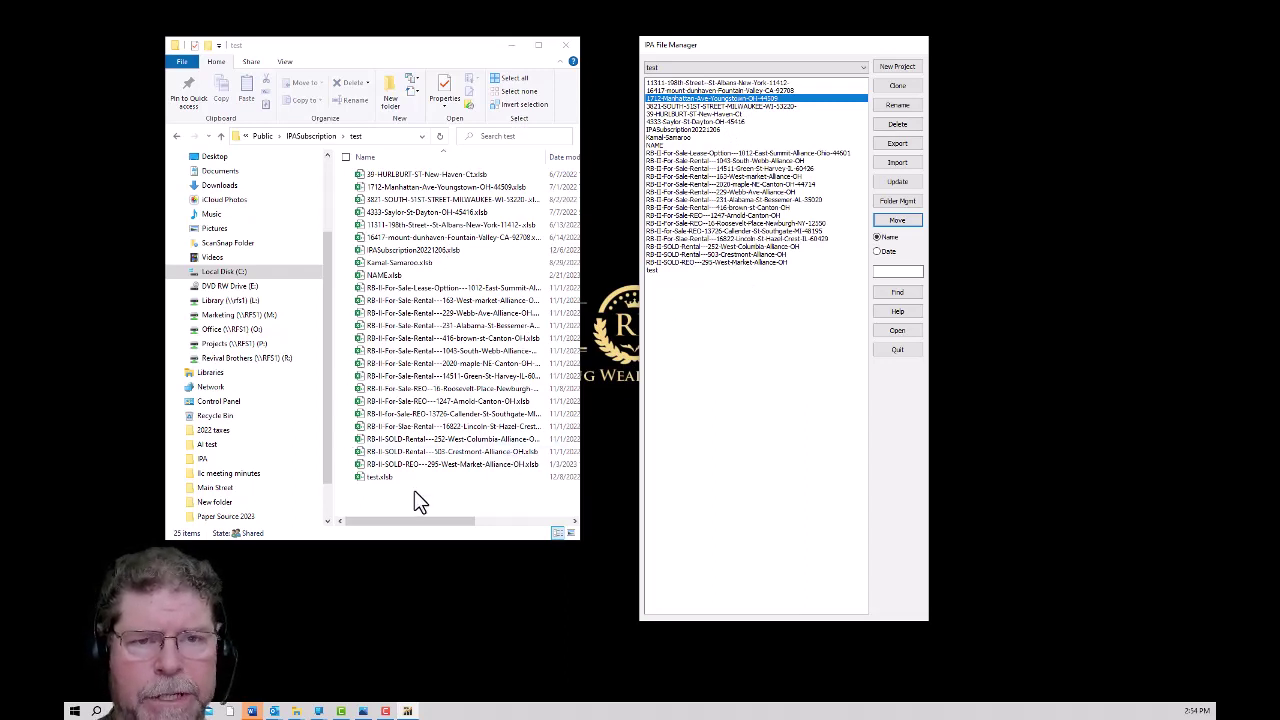
# In File Explorer, cut all the project files in the IPASubscription test folder.
pyautogui.click(315, 139)
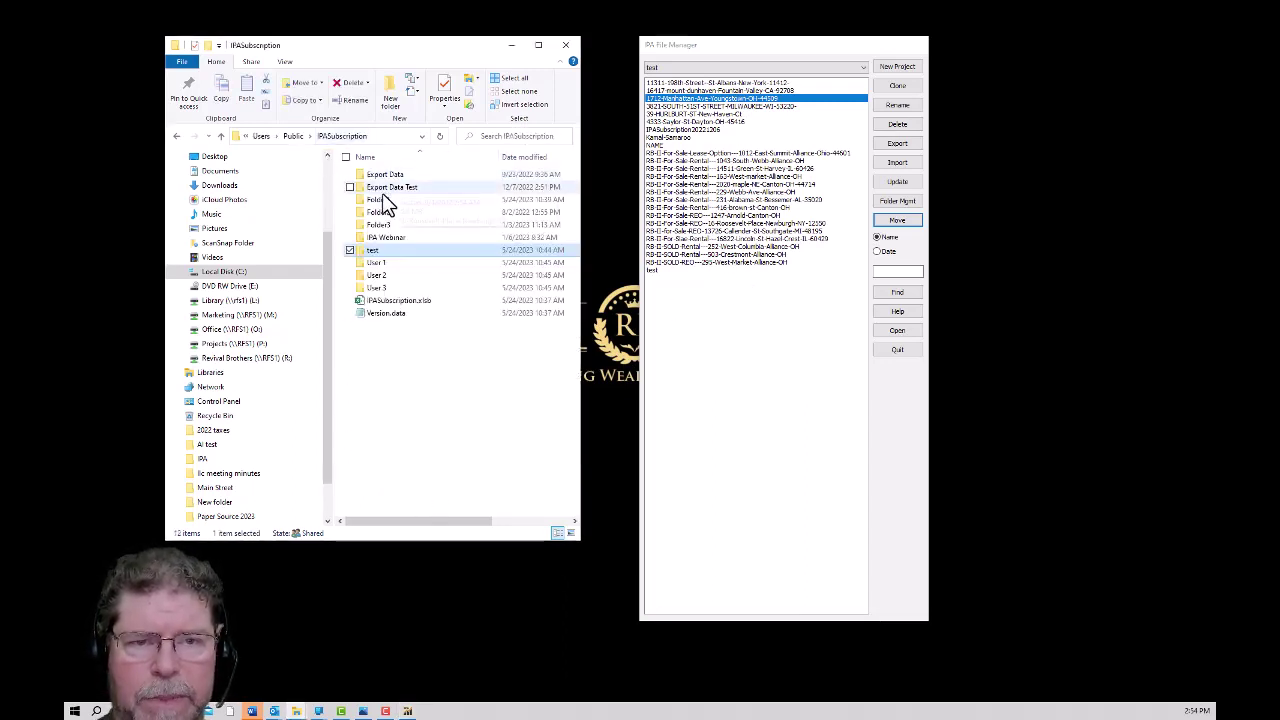
pyautogui.click(372, 250)
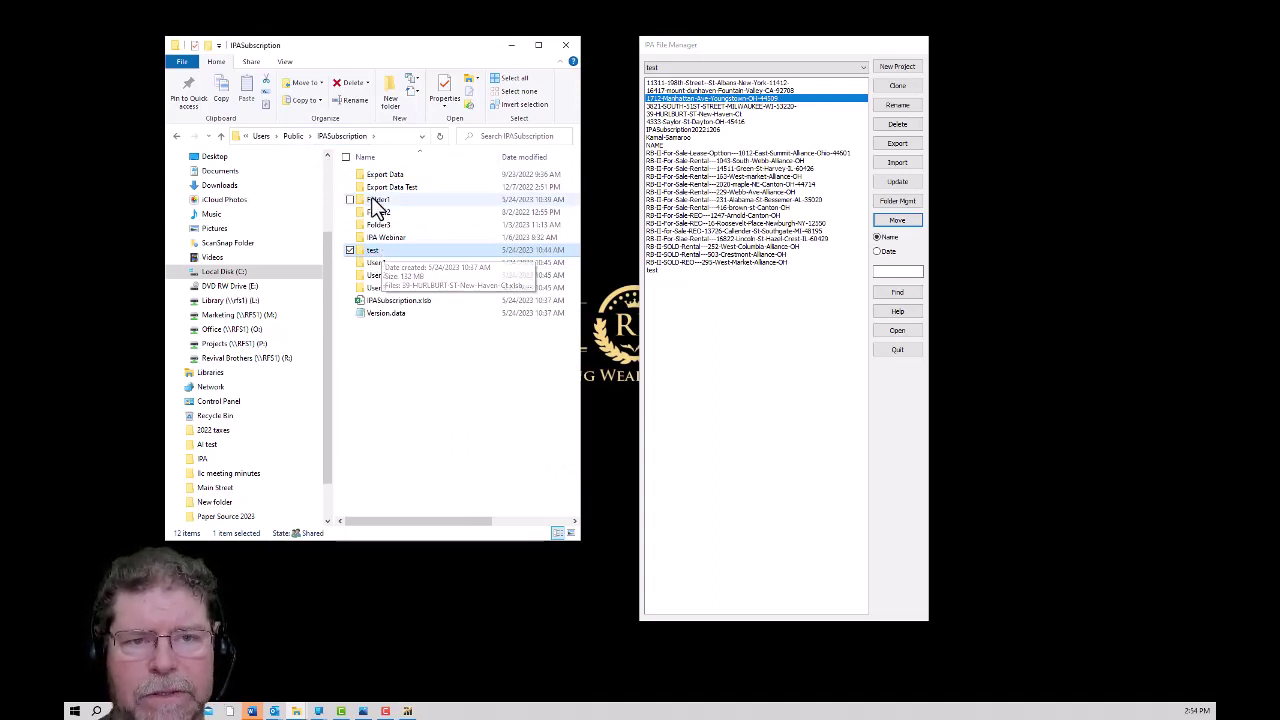
pyautogui.doubleClick(378, 256)
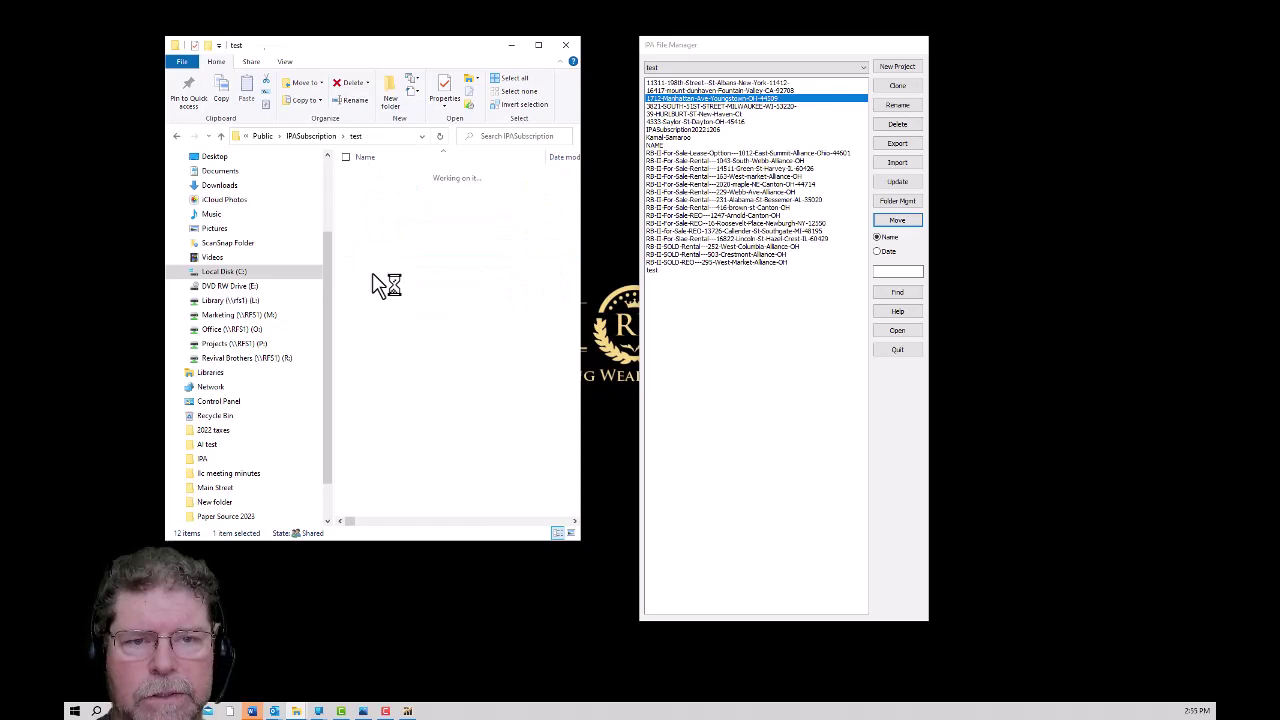
pyautogui.moveTo(438, 498); pyautogui.dragTo(335, 164)
pyautogui.rightClick(398, 239)
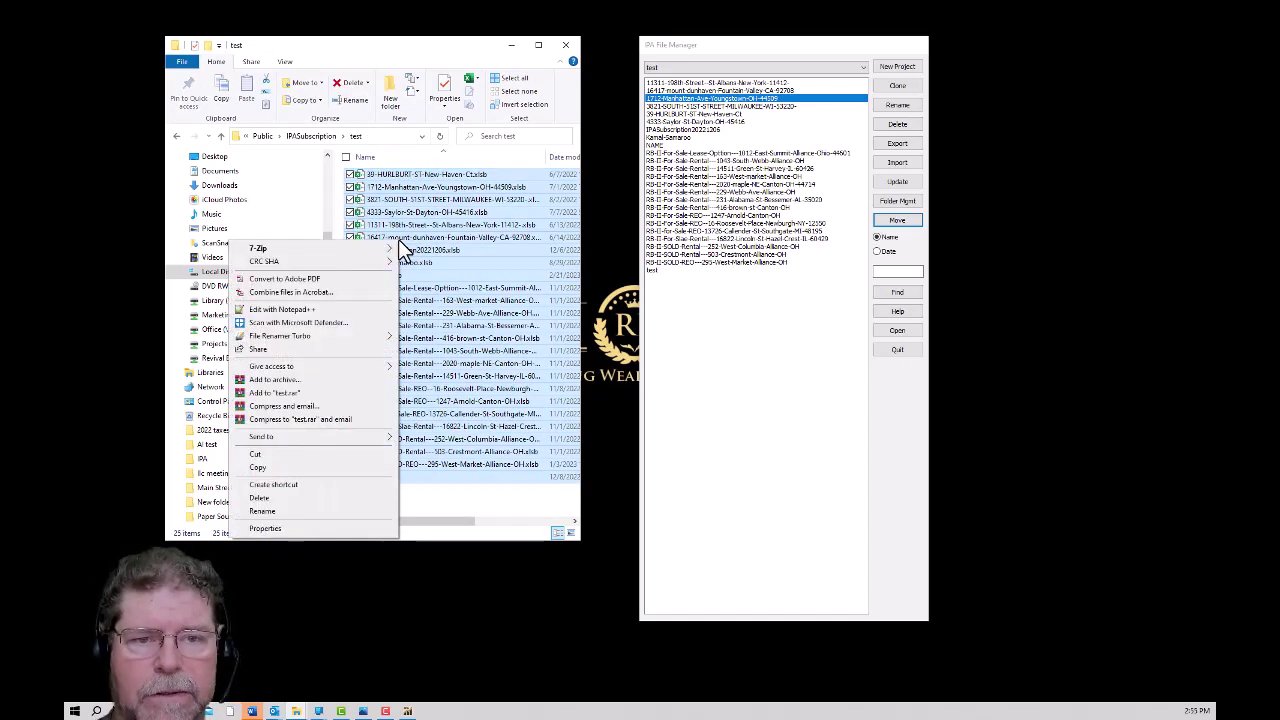
pyautogui.click(278, 464)
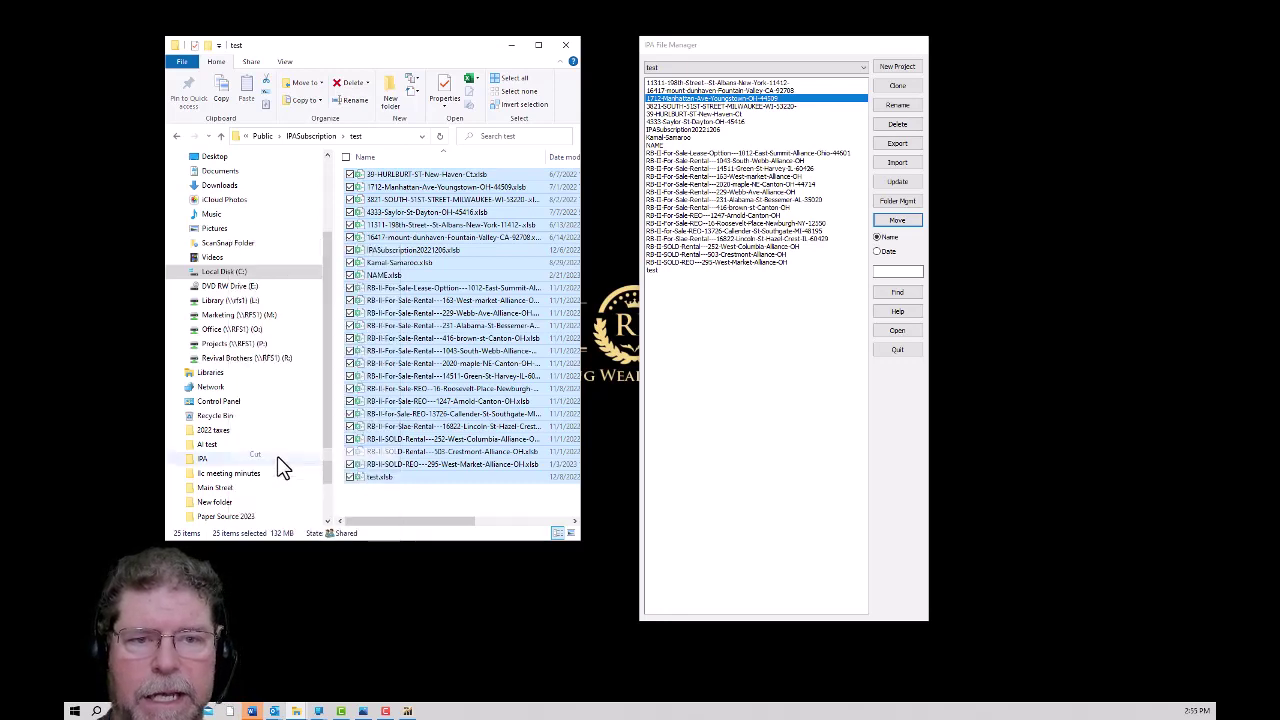
# Paste the cut project files into Folder1 inside IPASubscription.
pyautogui.click(311, 137)
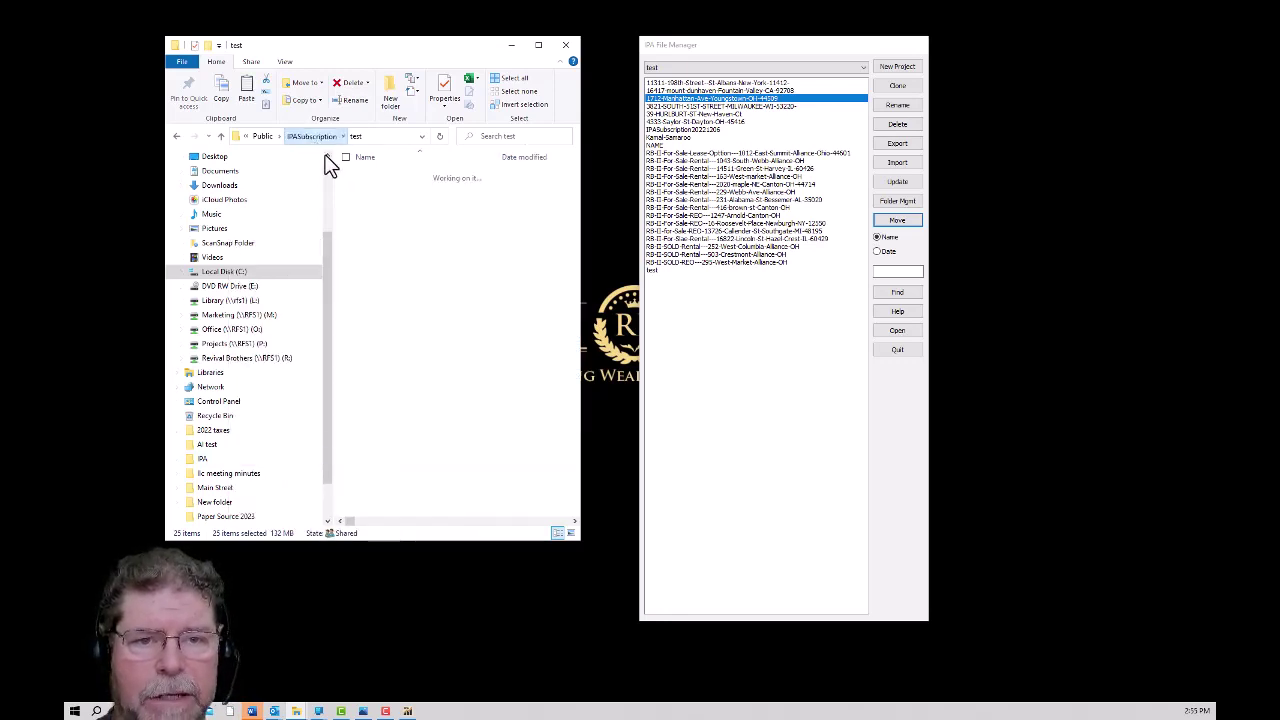
pyautogui.click(382, 201)
pyautogui.doubleClick(382, 201)
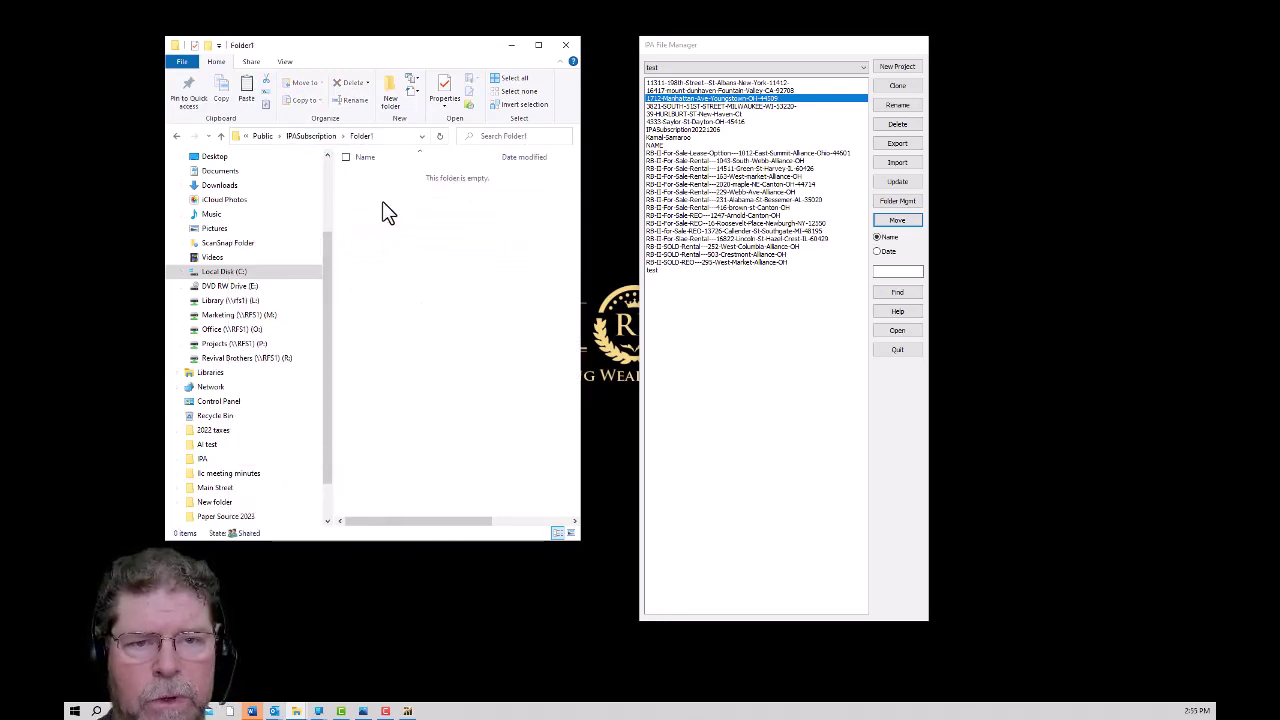
pyautogui.rightClick(382, 201)
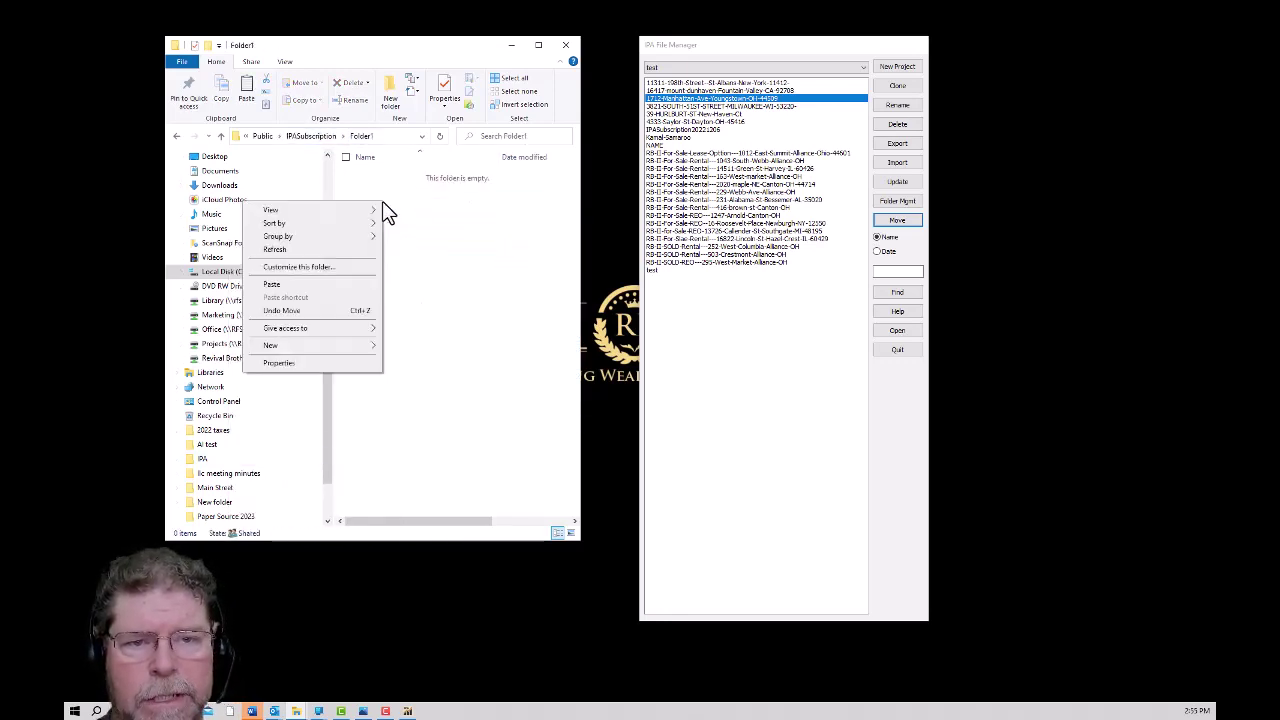
pyautogui.click(301, 285)
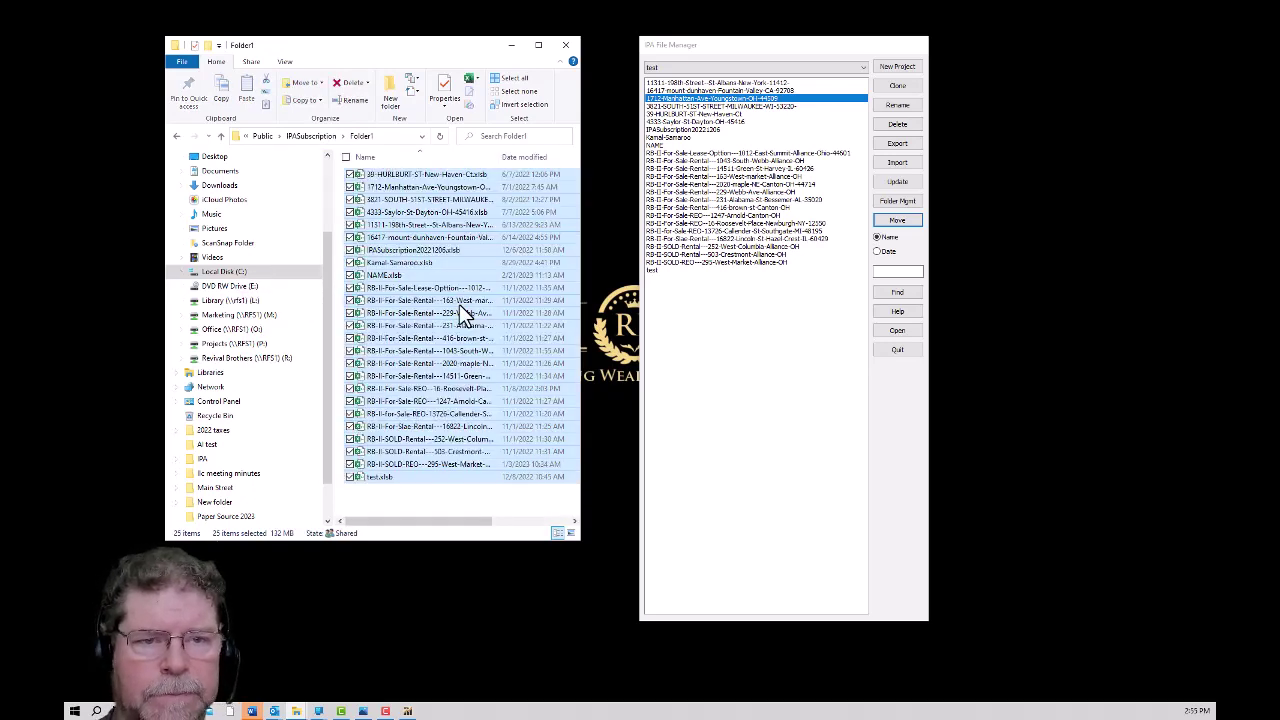
# In IPA File Manager, review the folder list and check the projects in Folder1 and in test.
pyautogui.click(911, 203)
pyautogui.click(696, 291)
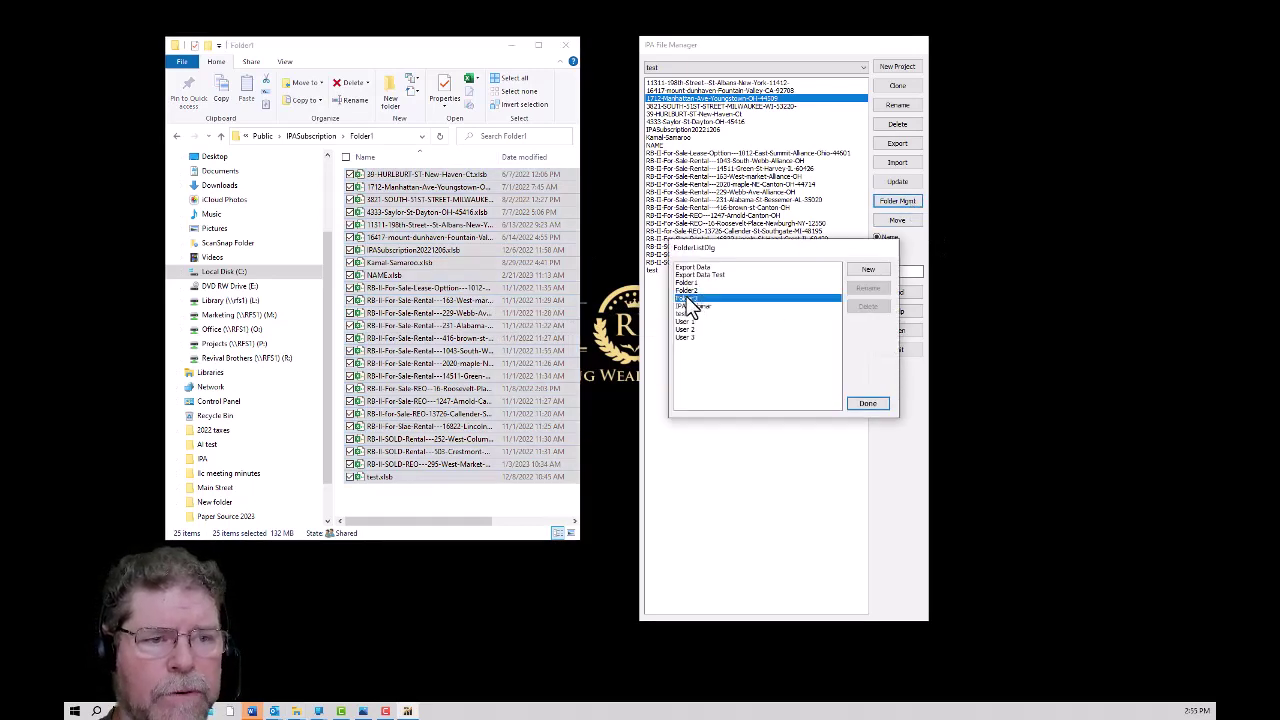
pyautogui.click(869, 405)
pyautogui.click(793, 68)
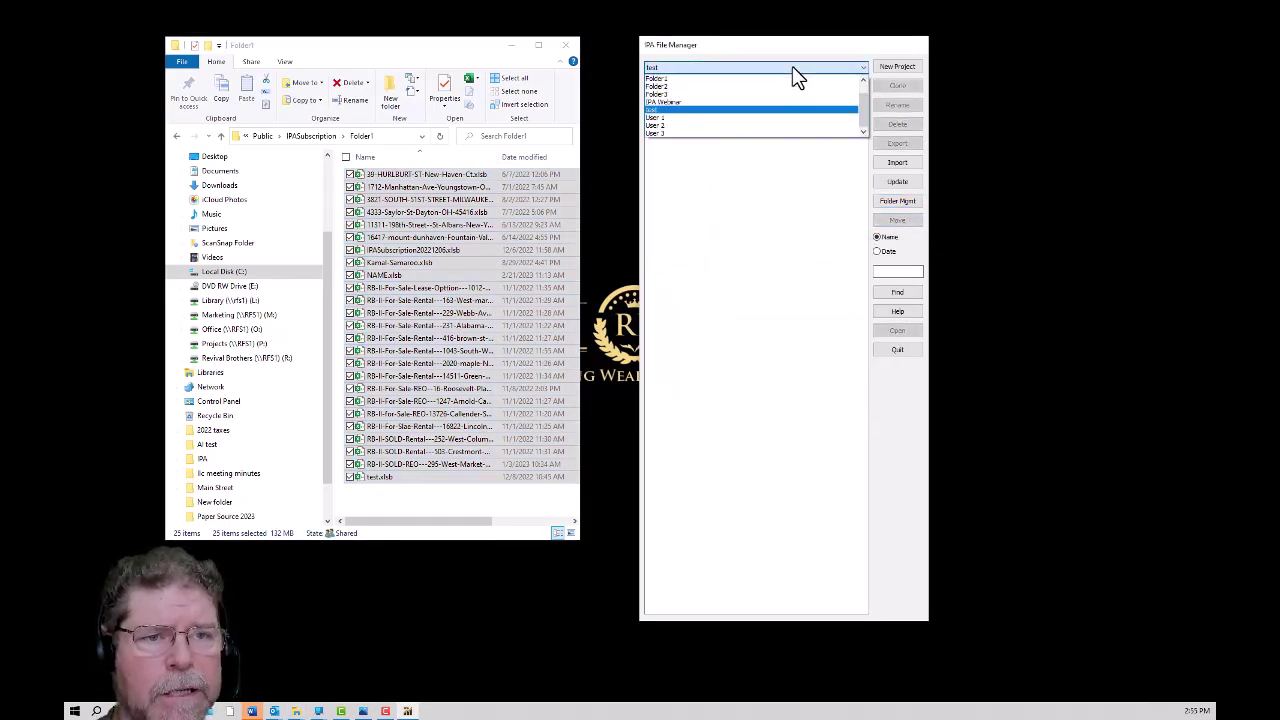
pyautogui.click(755, 91)
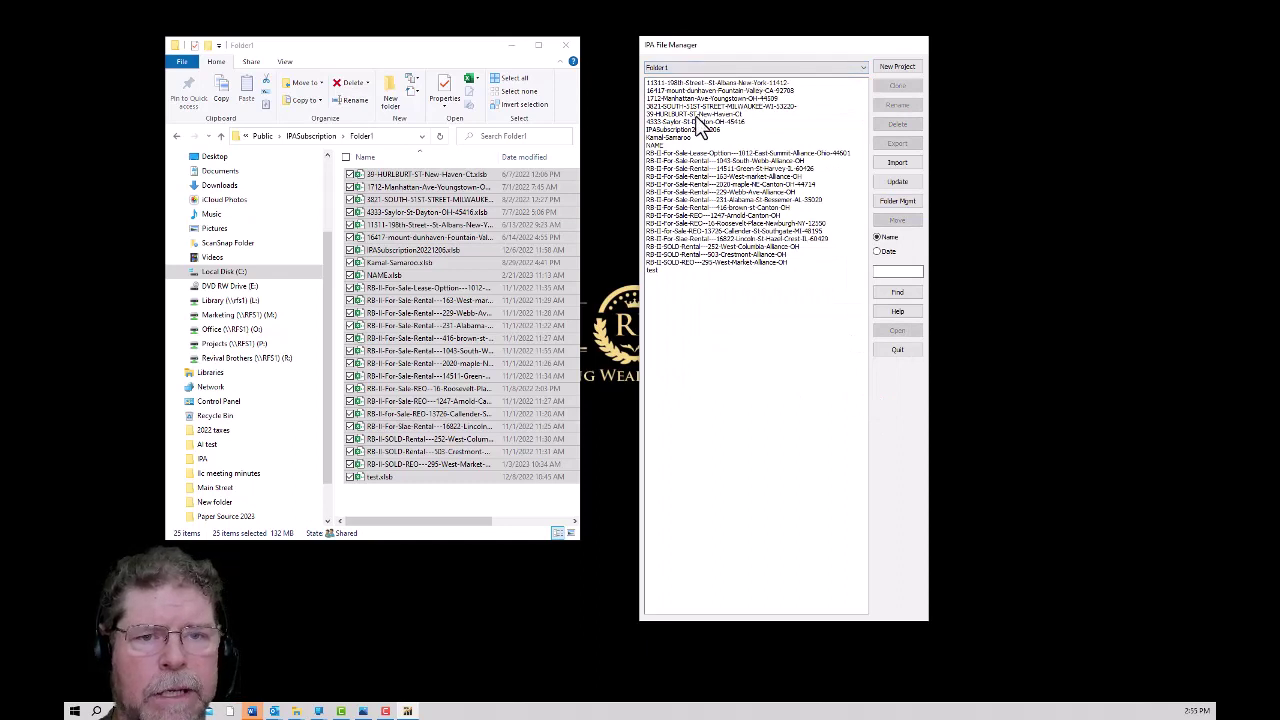
pyautogui.click(768, 70)
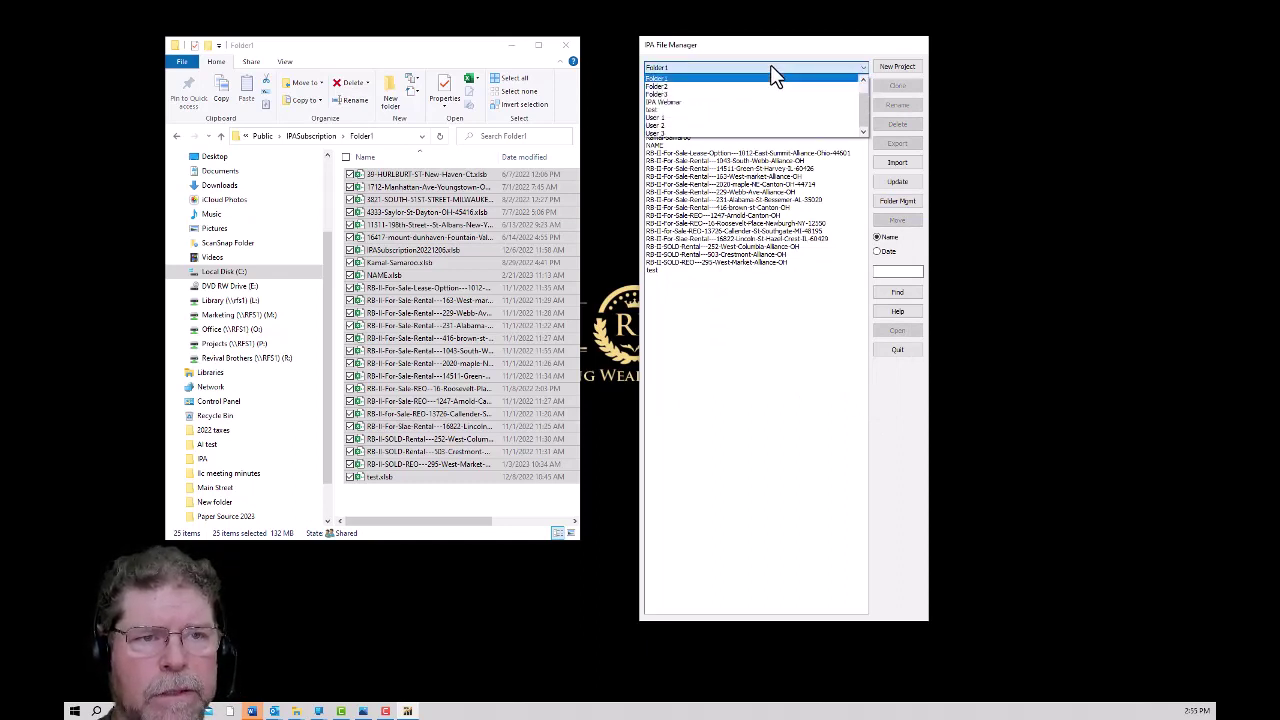
pyautogui.click(735, 124)
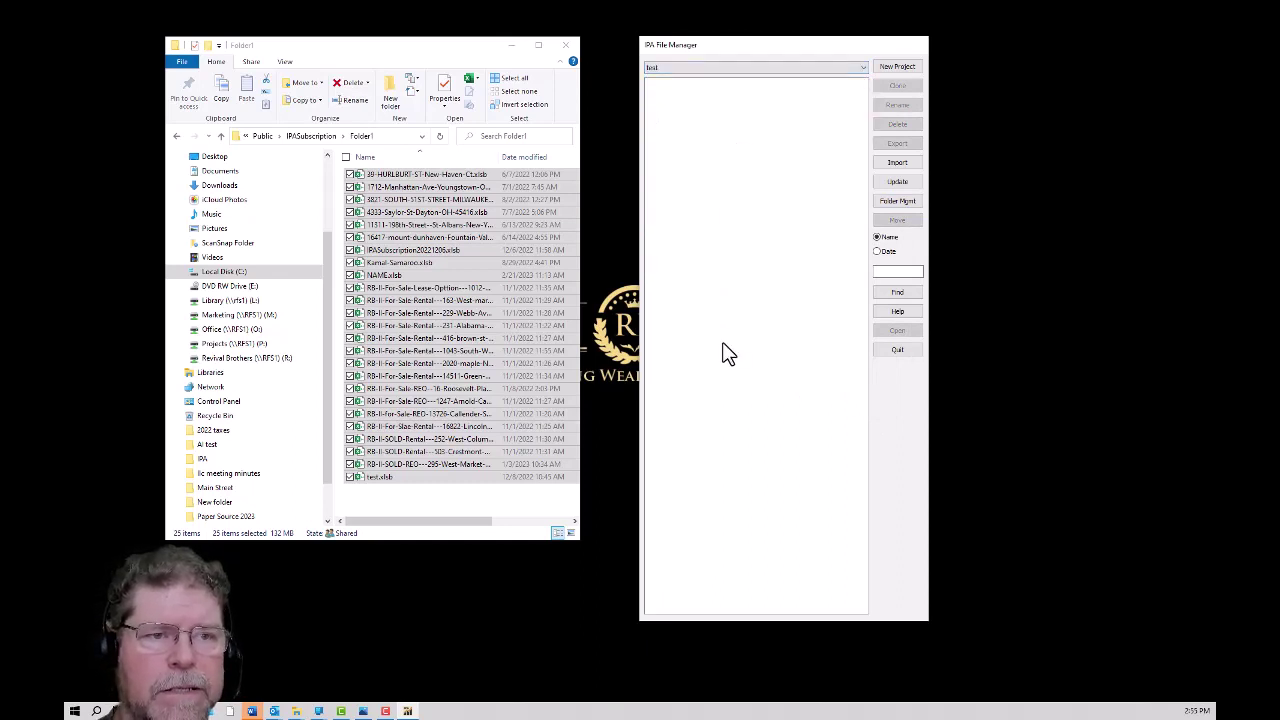
# In File Explorer, check the contents of the test folder and return to the IPASubscription folder.
pyautogui.click(316, 137)
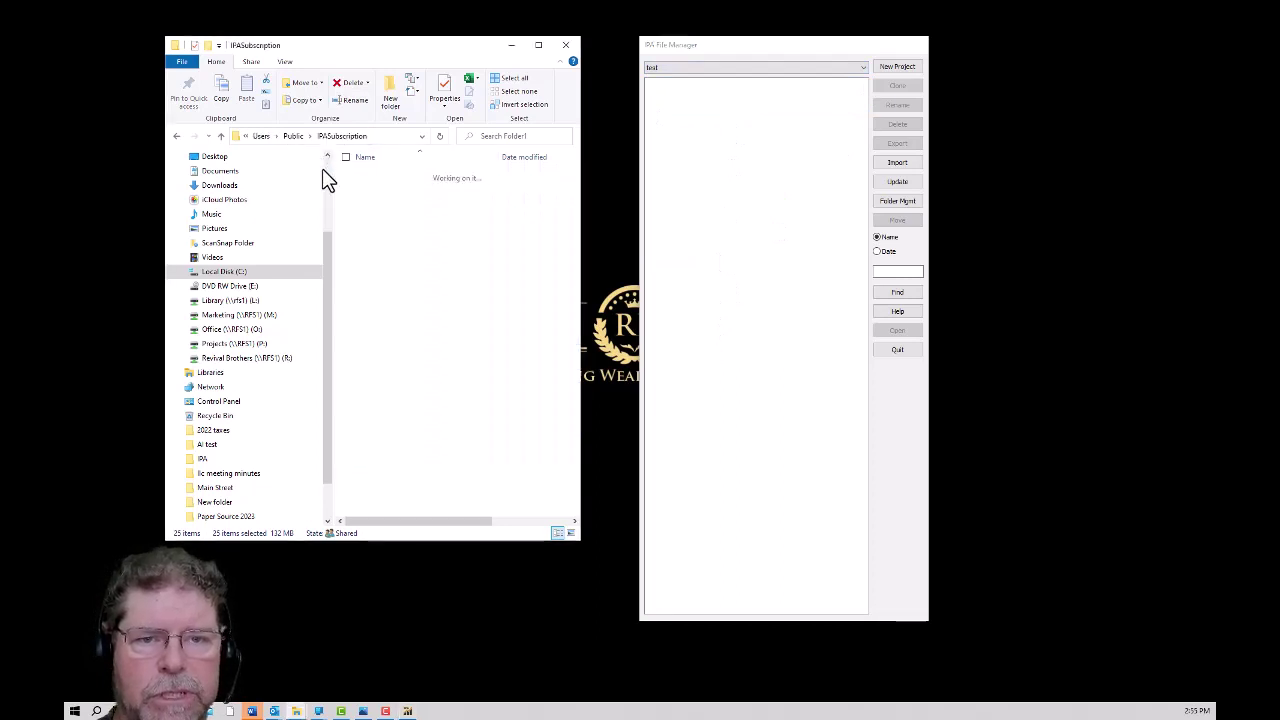
pyautogui.doubleClick(373, 250)
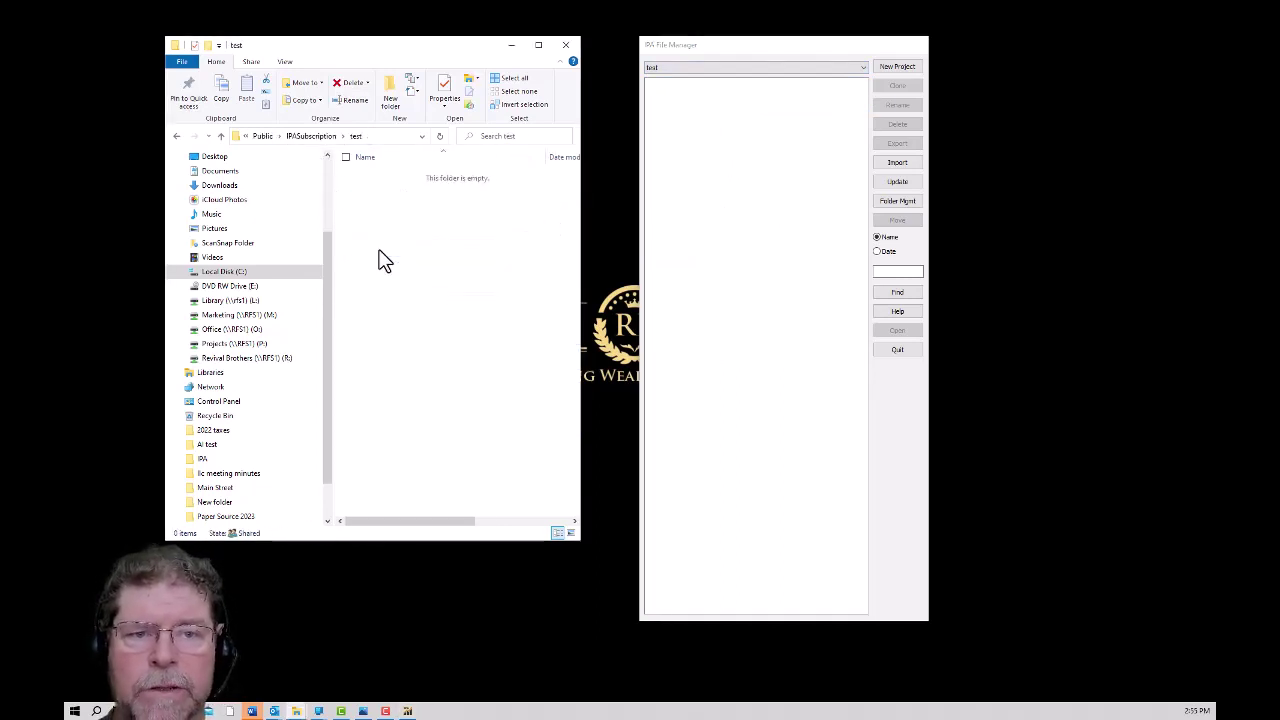
pyautogui.click(318, 138)
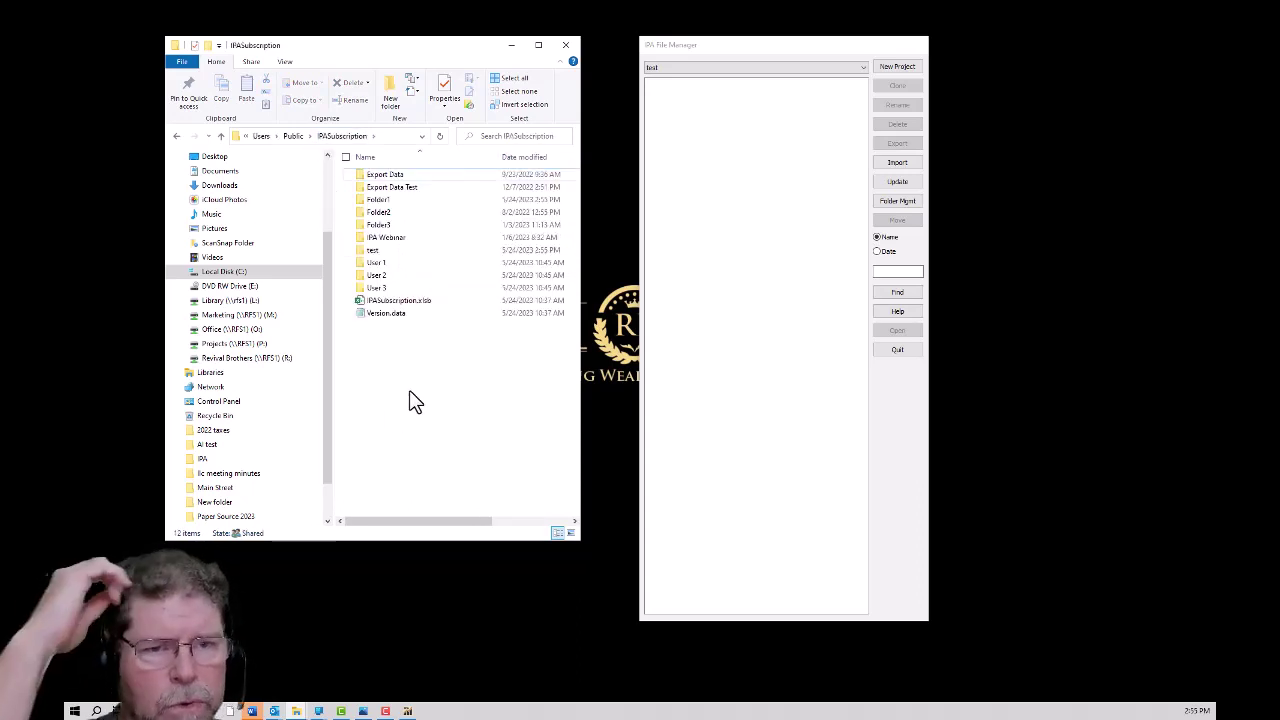
# Select the folders from Export Data through User 3 in IPASubscription and compare them with the folder list in IPA File Manager.
pyautogui.click(398, 176)
pyautogui.keyDown('shift'); pyautogui.click(381, 288); pyautogui.keyUp('shift')
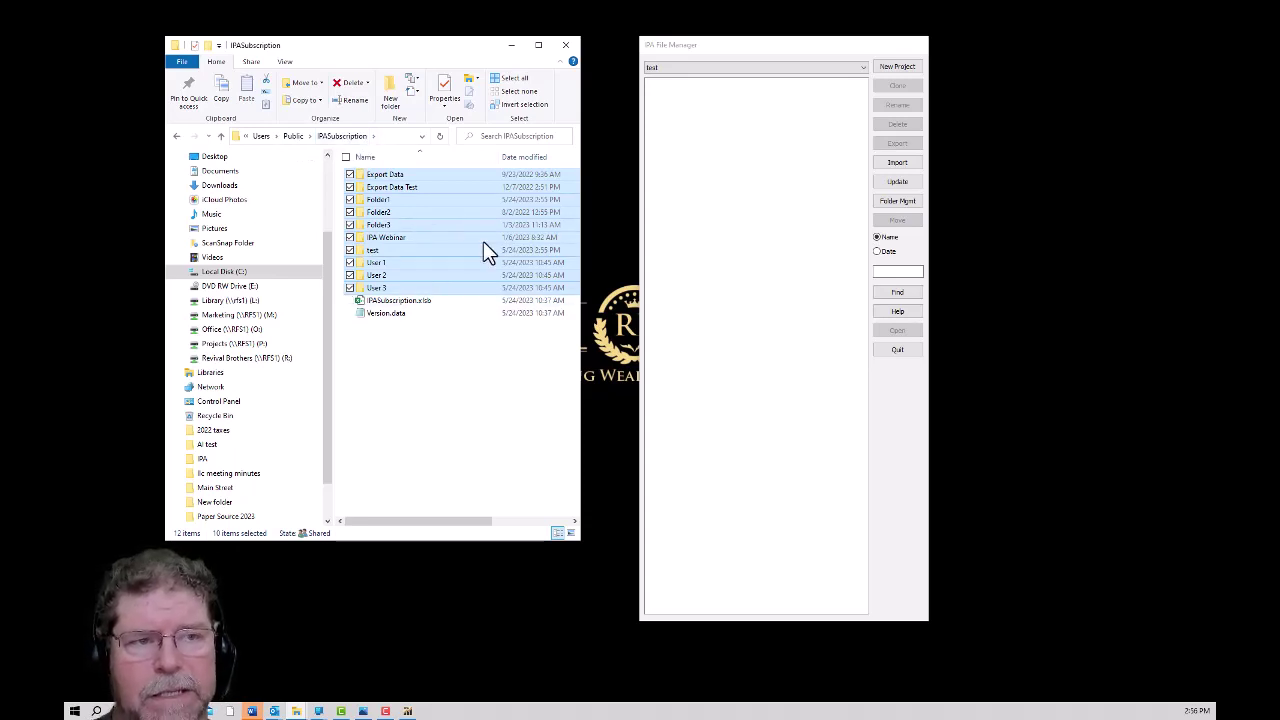
pyautogui.click(852, 70)
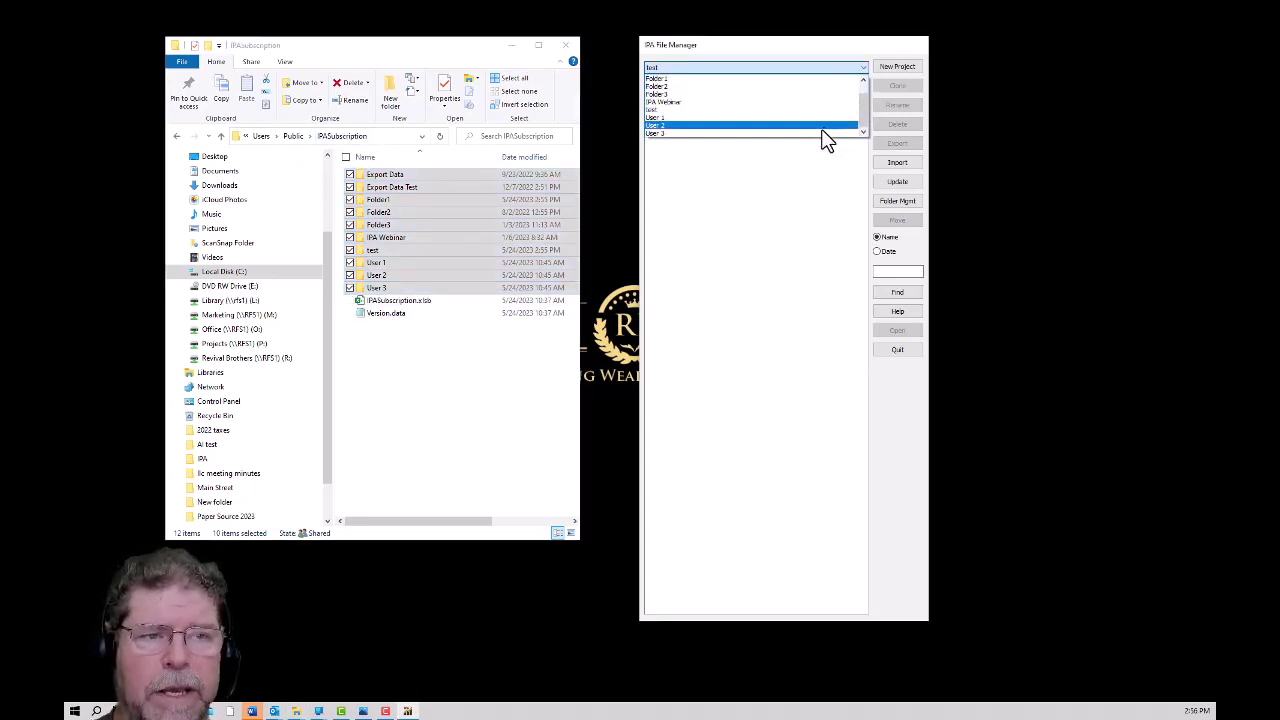
pyautogui.click(820, 70)
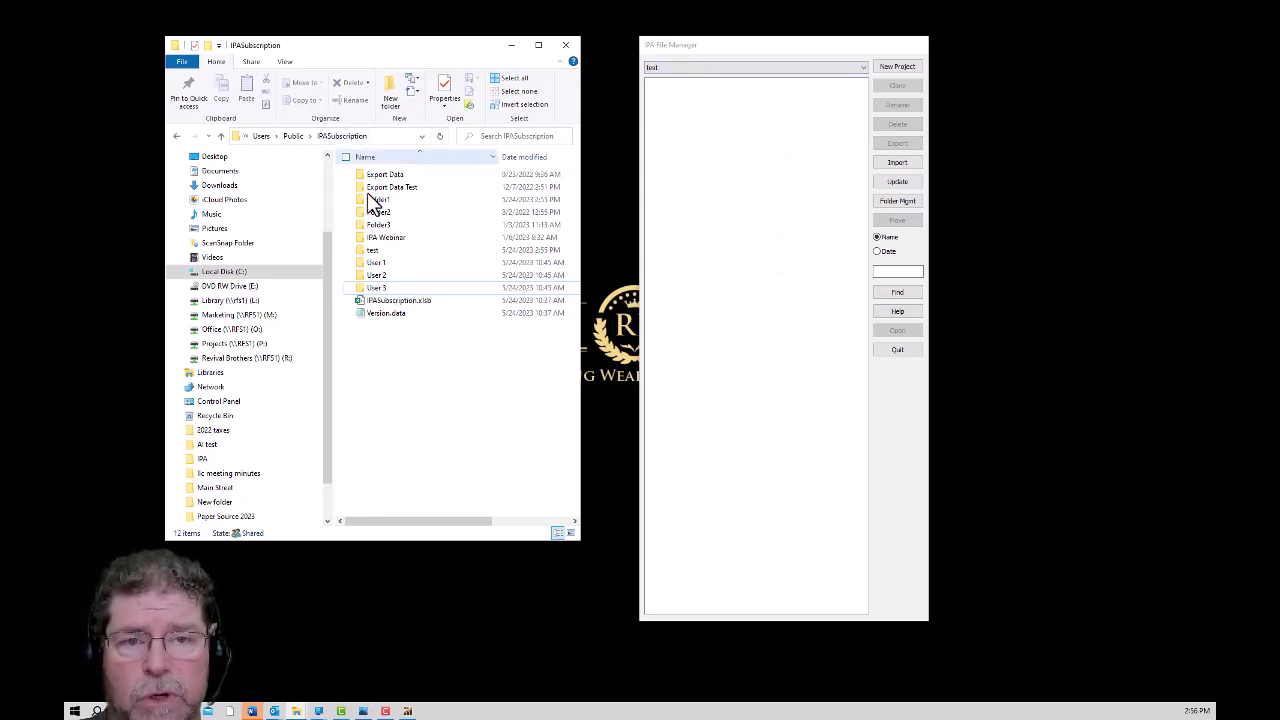
# In File Explorer, create a new folder named Test2 inside IPASubscription.
pyautogui.rightClick(404, 352)
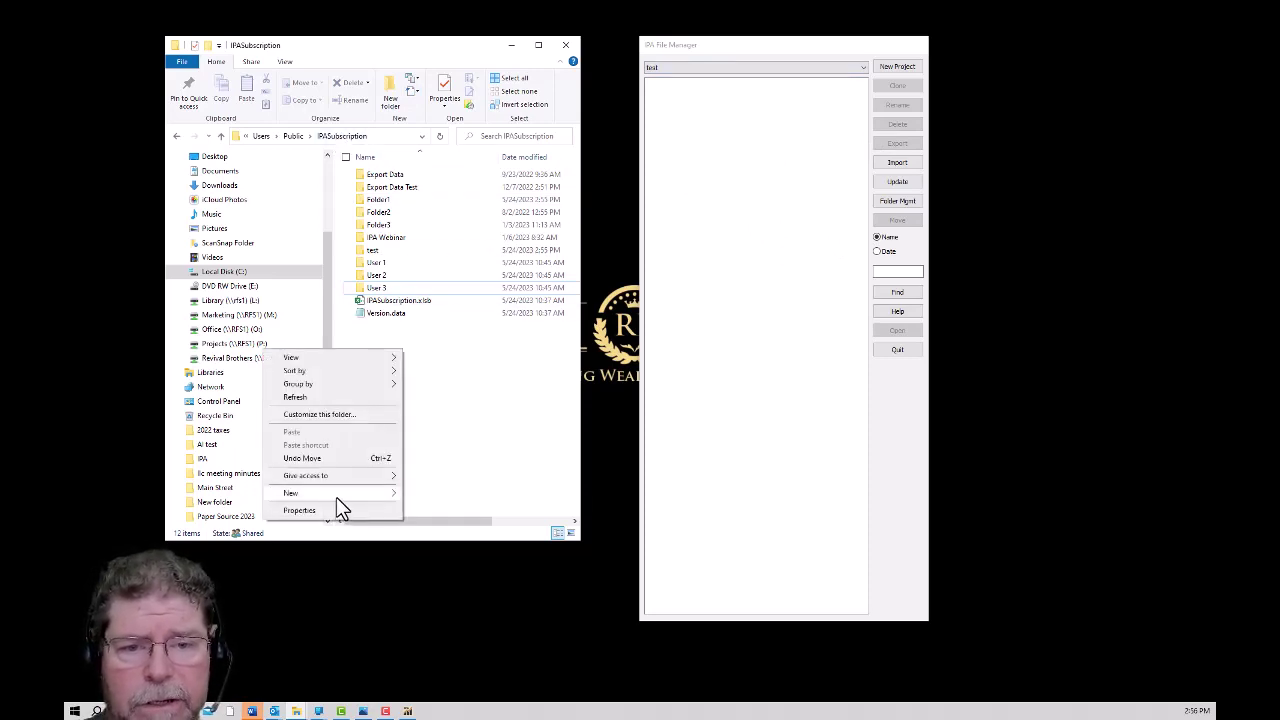
pyautogui.moveTo(336, 494)
pyautogui.click(443, 498)
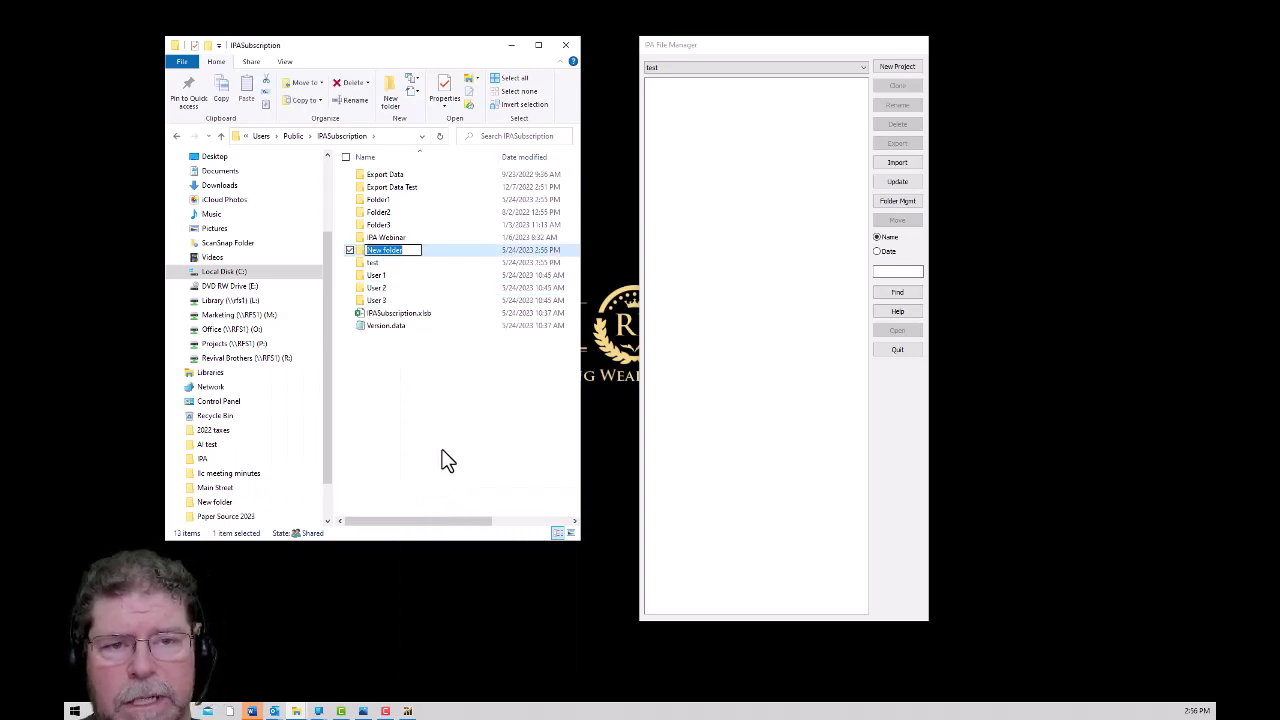
pyautogui.write('Test2')
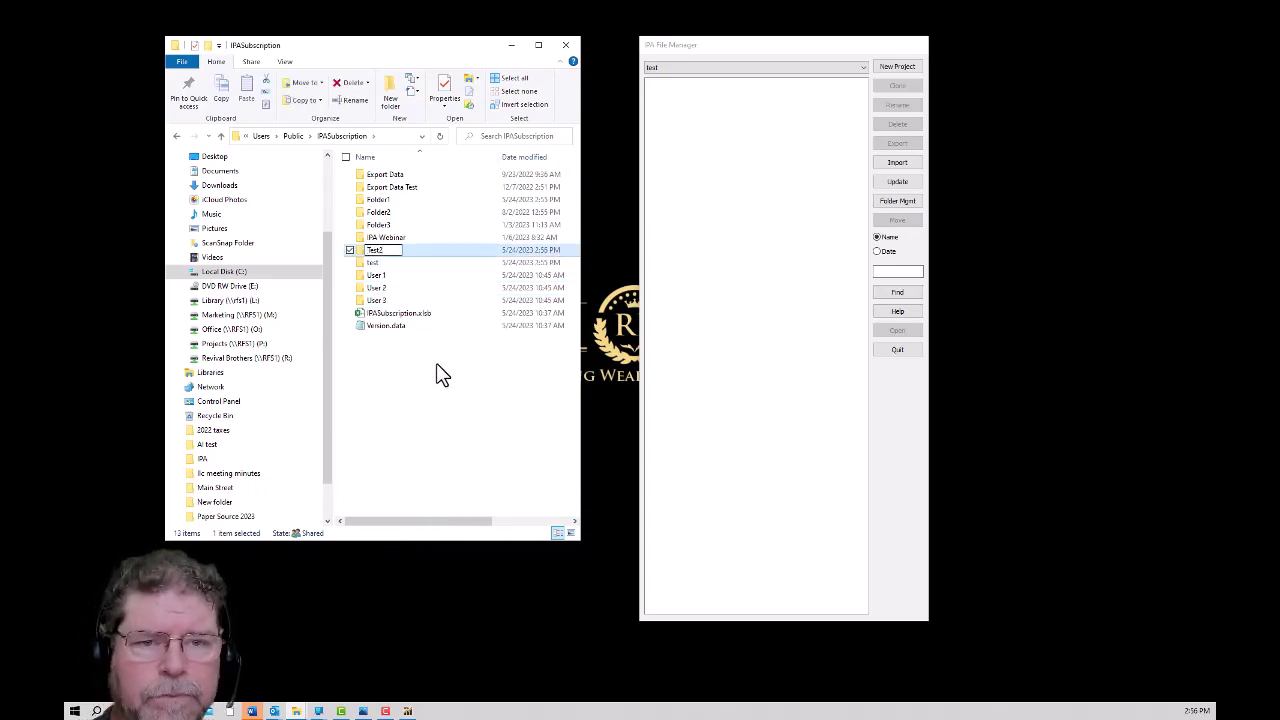
pyautogui.click(443, 375)
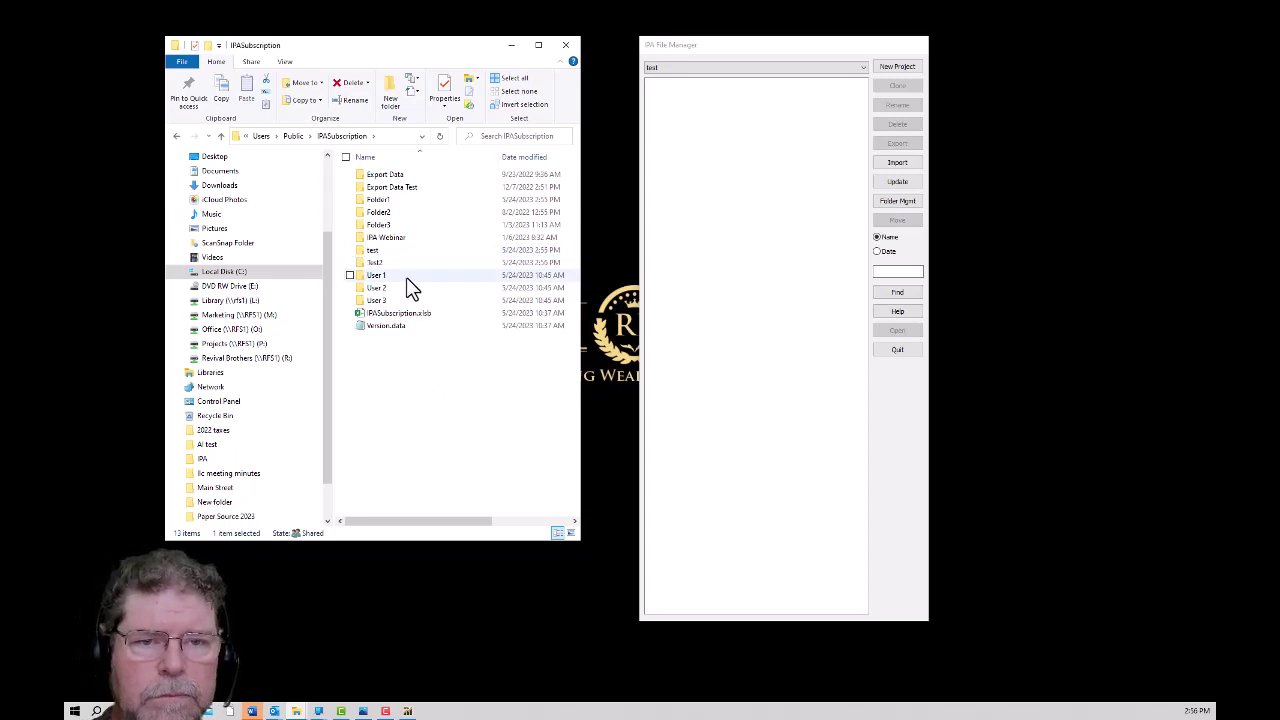
# In IPA File Manager, find Test2 in the folder management list, then show the Test2 folder and review the available folders.
pyautogui.click(898, 203)
pyautogui.click(682, 322)
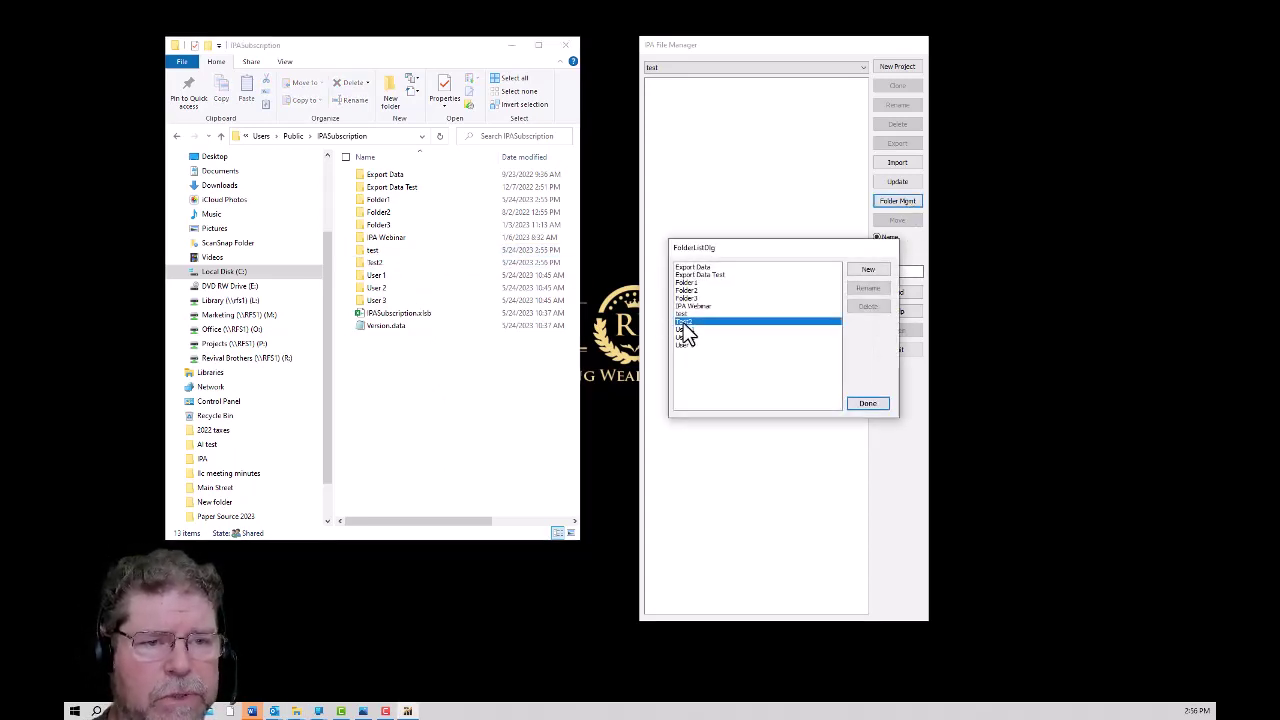
pyautogui.click(868, 403)
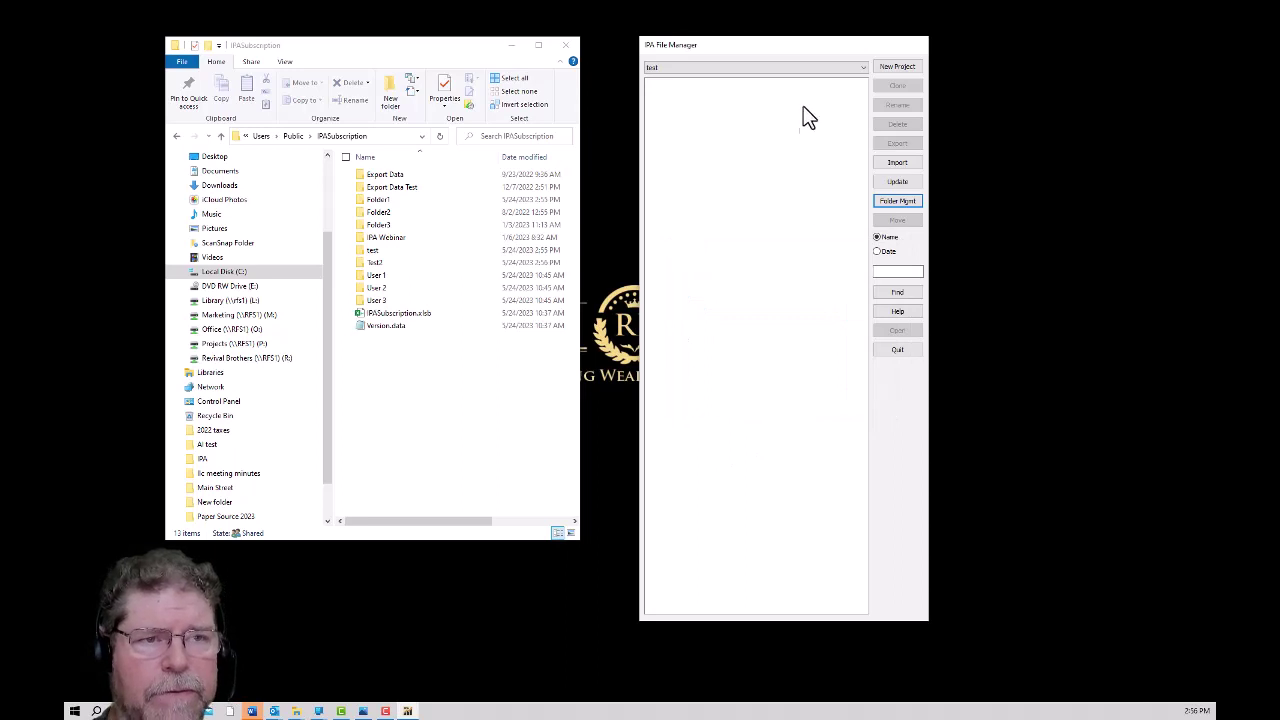
pyautogui.click(822, 66)
pyautogui.click(661, 110)
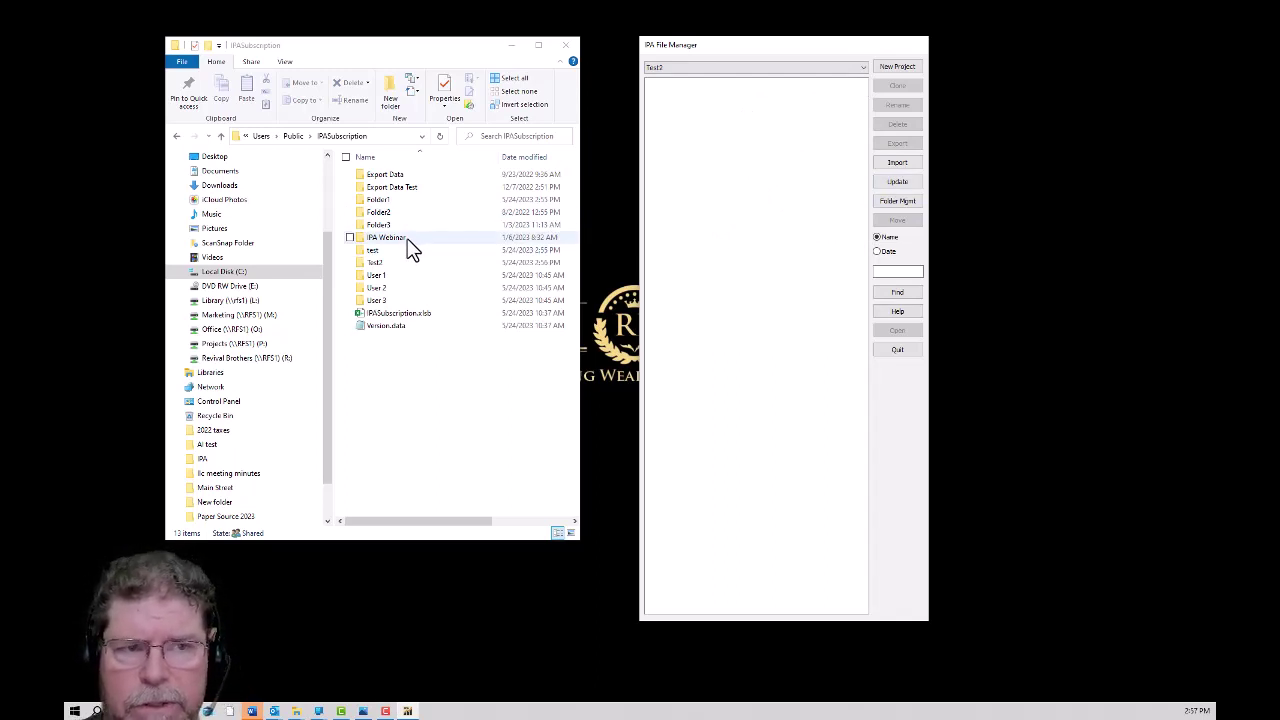
pyautogui.click(859, 68)
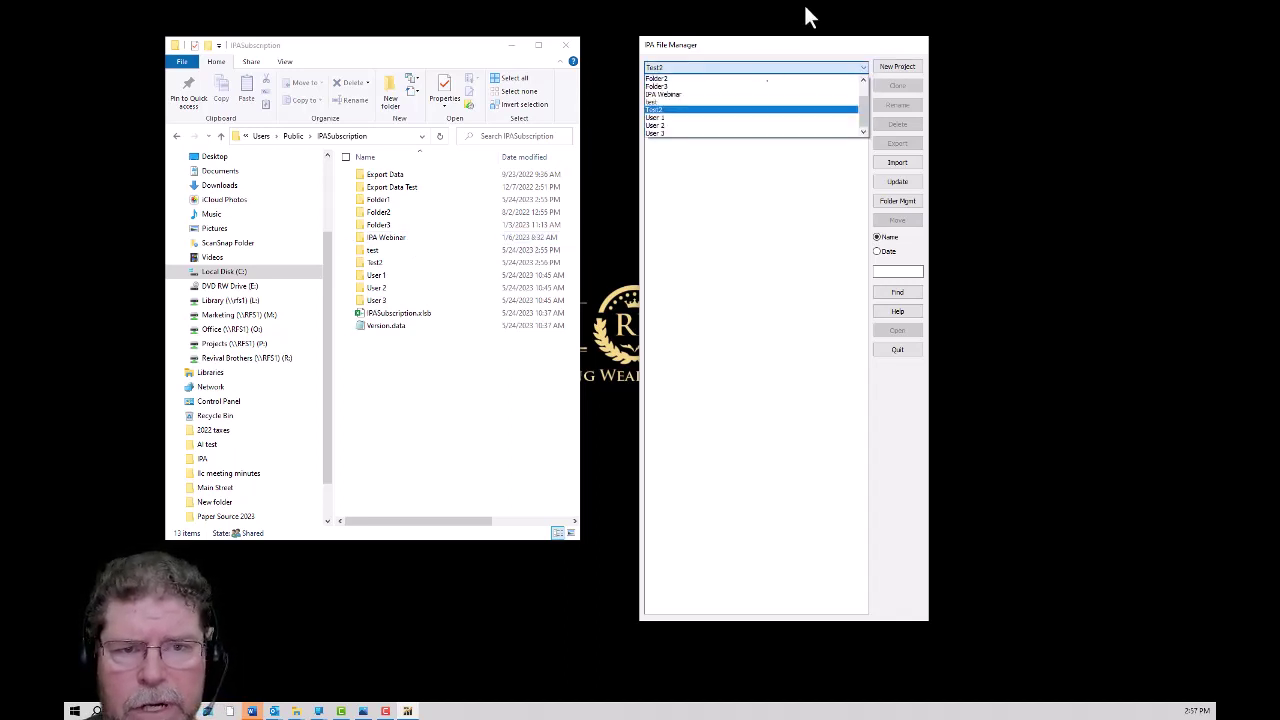
# In File Explorer, go up from IPASubscription through Public to the Users folder to examine the folder path.
pyautogui.click(292, 138)
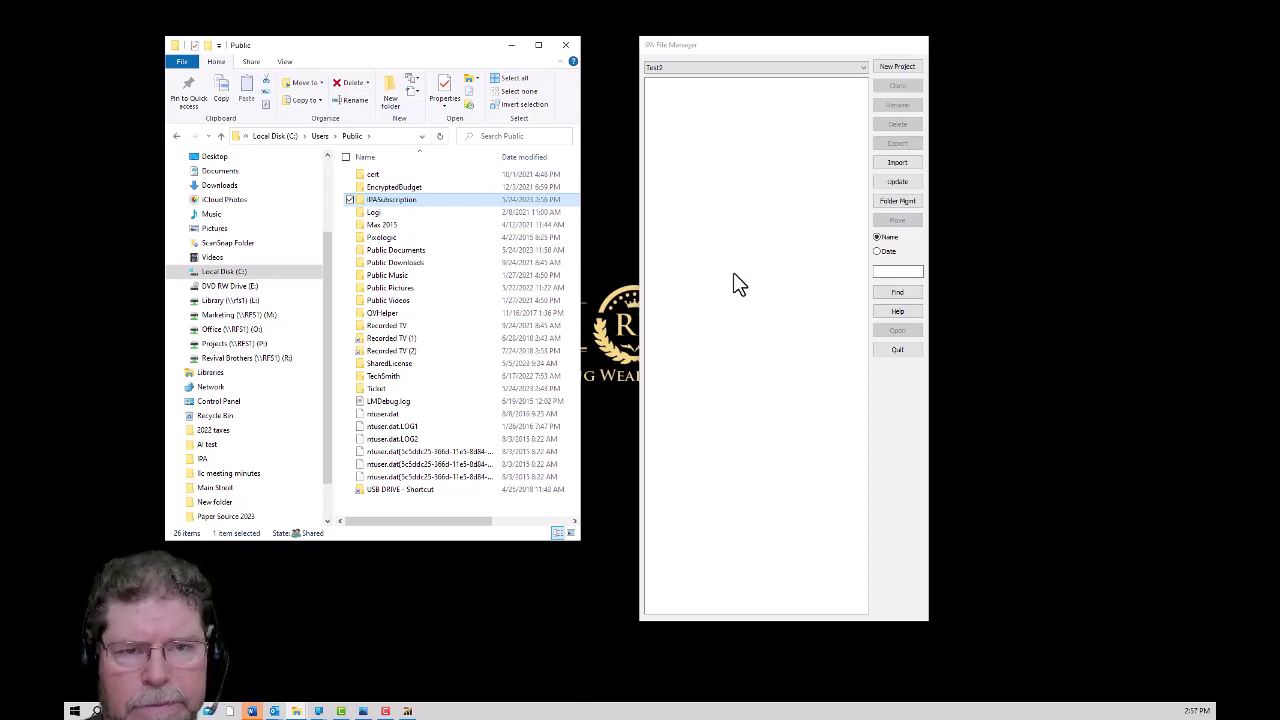
pyautogui.click(319, 135)
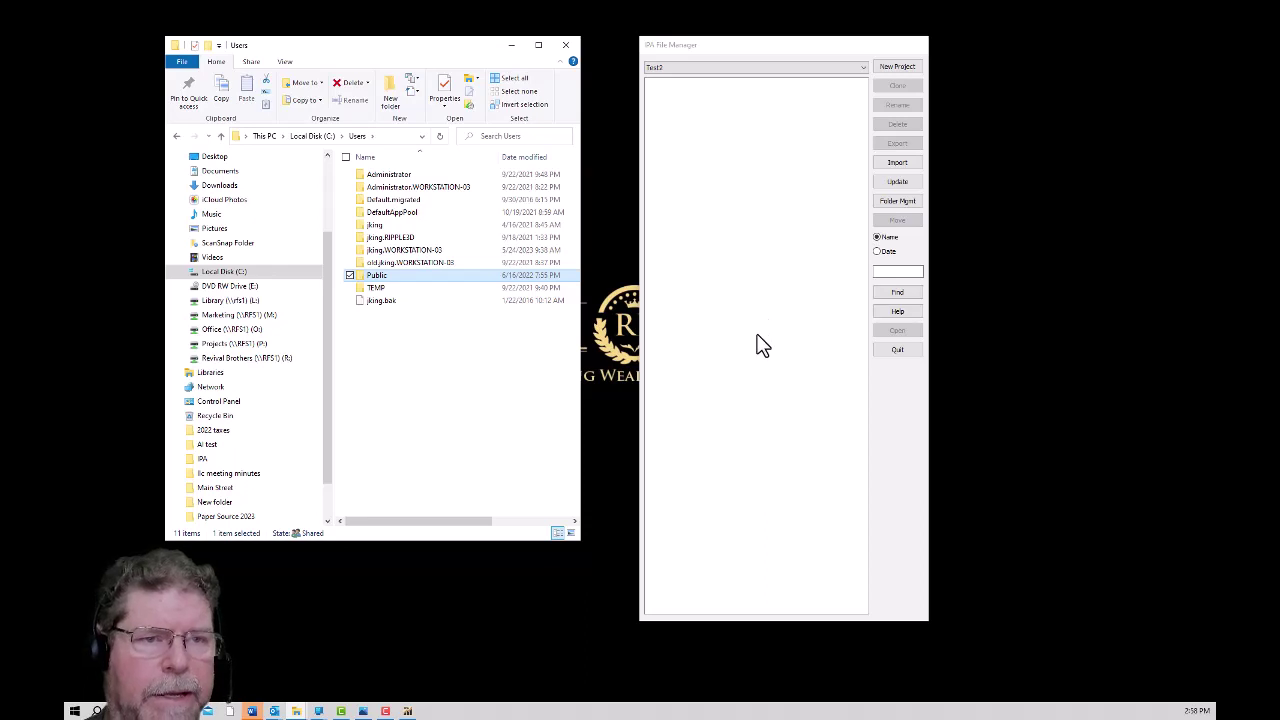